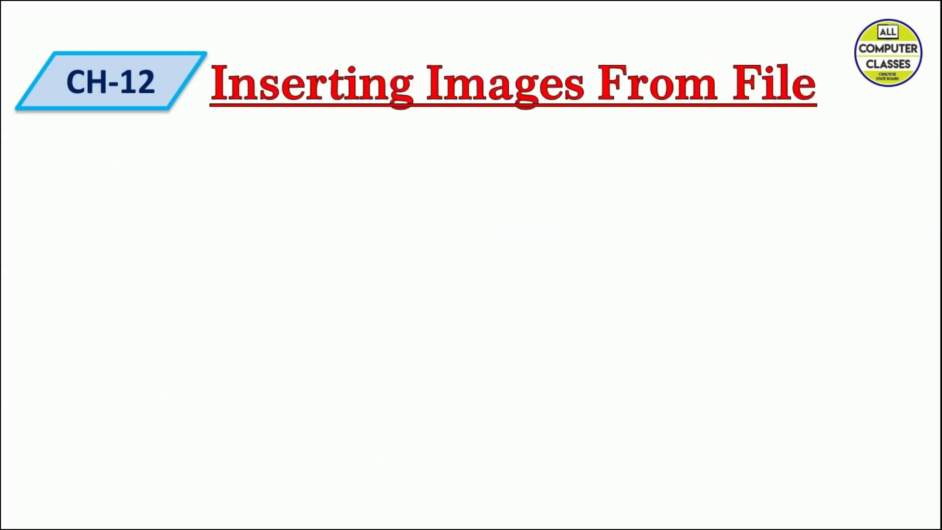
End the slide show and return to editing slide 3.
key(Escape)
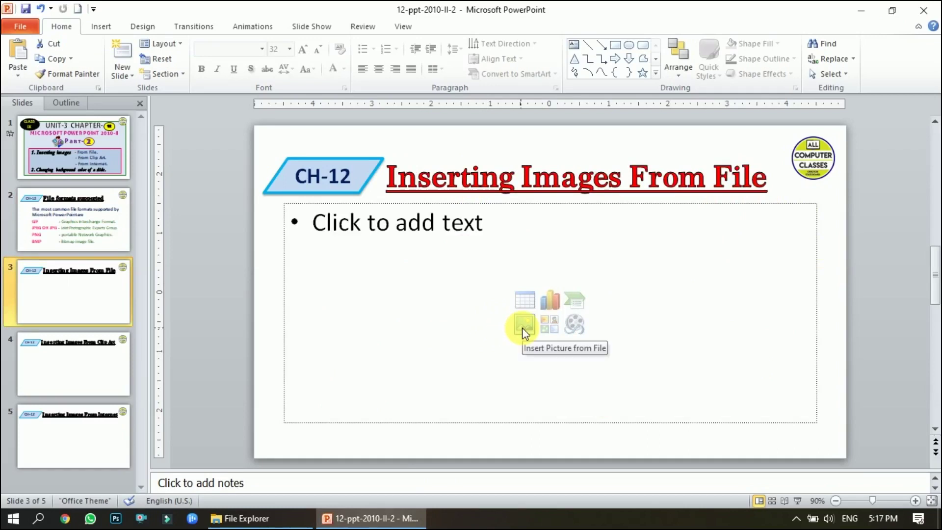
View the New Slide layouts without adding one, then start inserting a picture into slide 3.
click(131, 78)
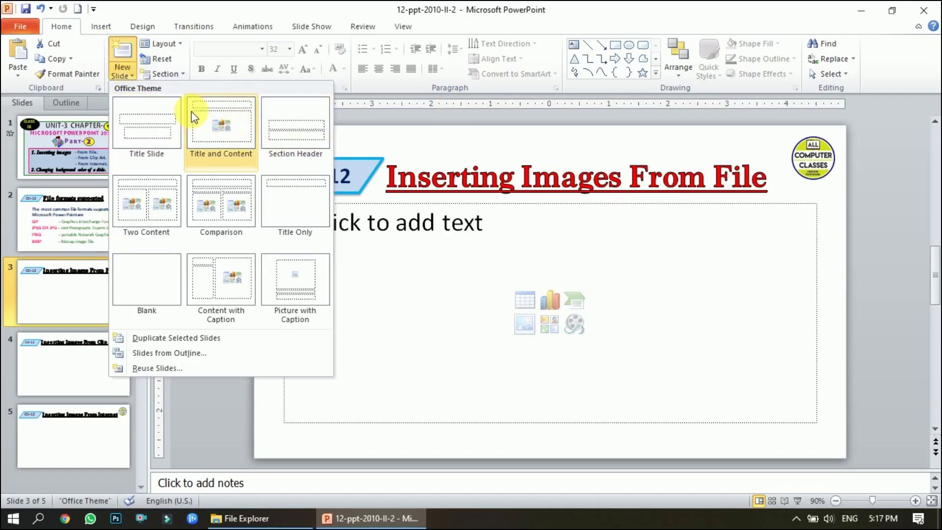
click(408, 340)
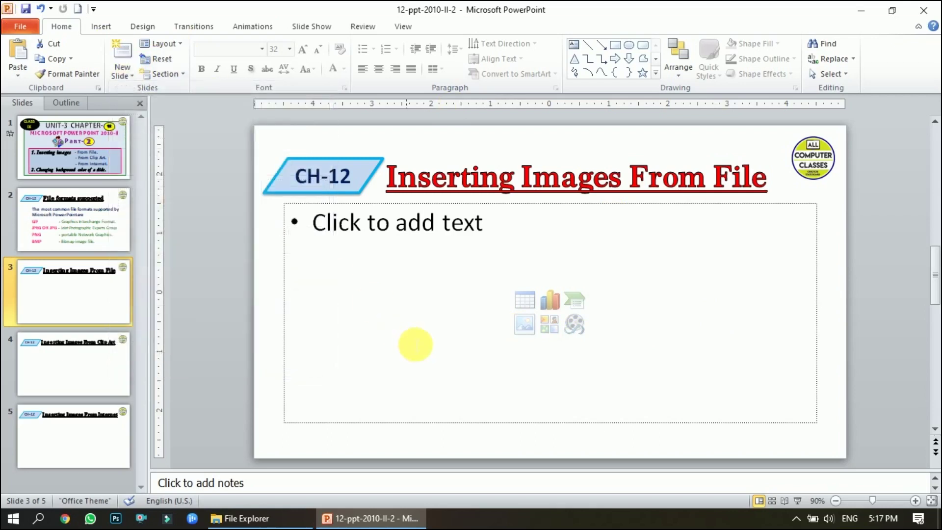
click(527, 331)
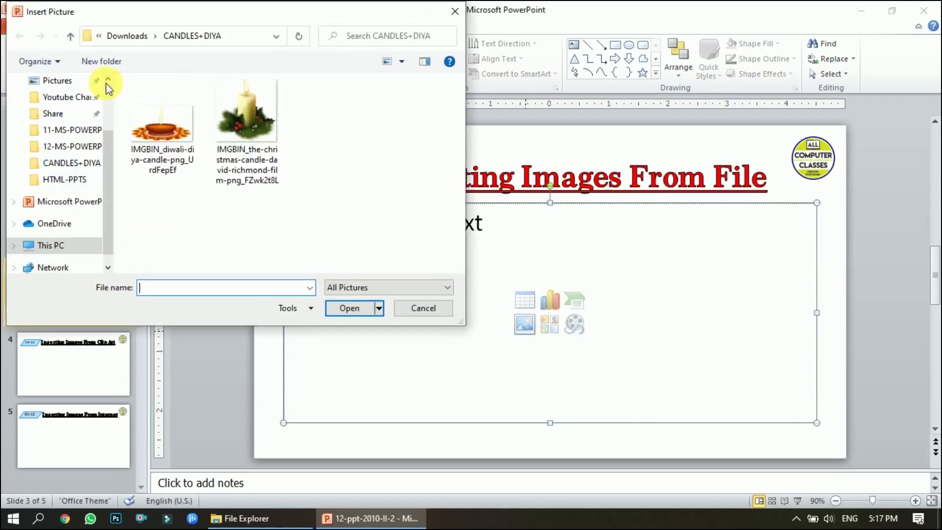
Insert the pink china-nelumbo lotus picture from the FLOWERS folder onto slide 3.
key(BackSpace)
click(169, 154)
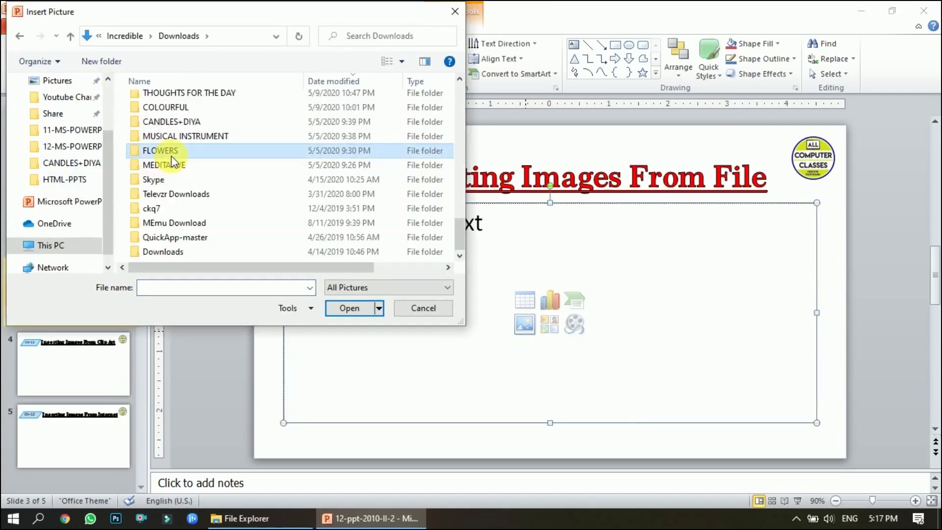
double_click(171, 156)
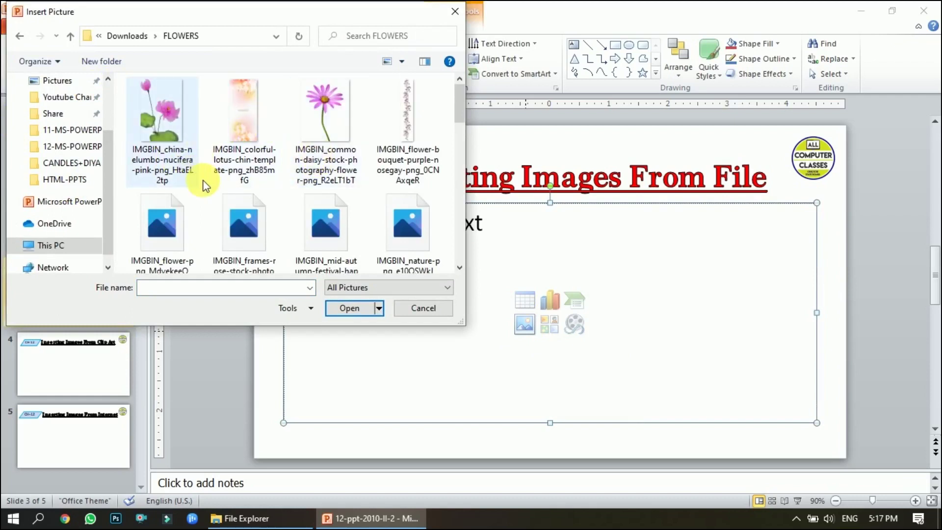
click(156, 124)
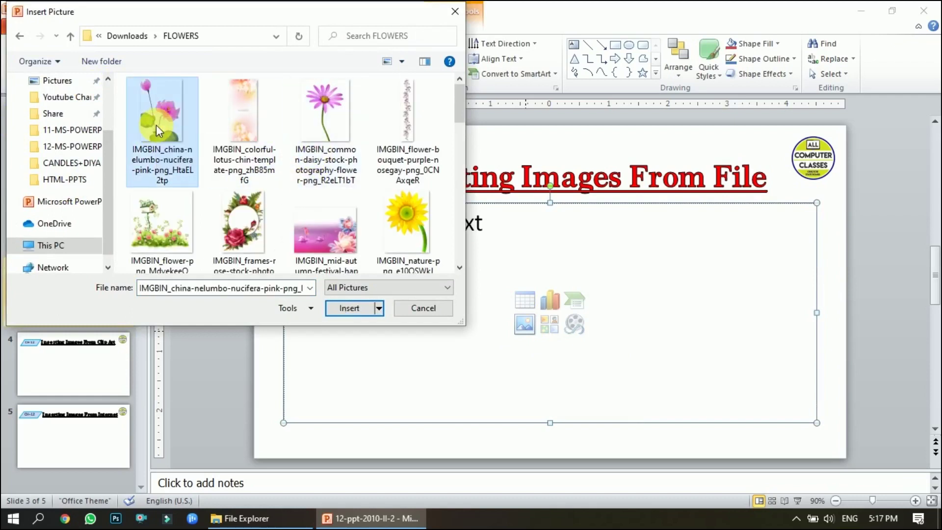
click(348, 308)
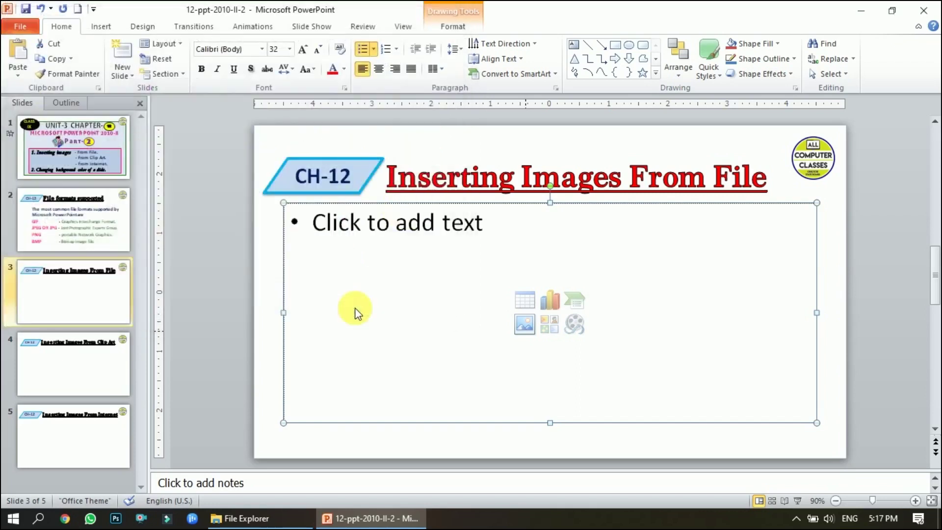
Move the lotus picture left and enlarge it to about 4.14" by 2.75".
drag(530, 334, 370, 327)
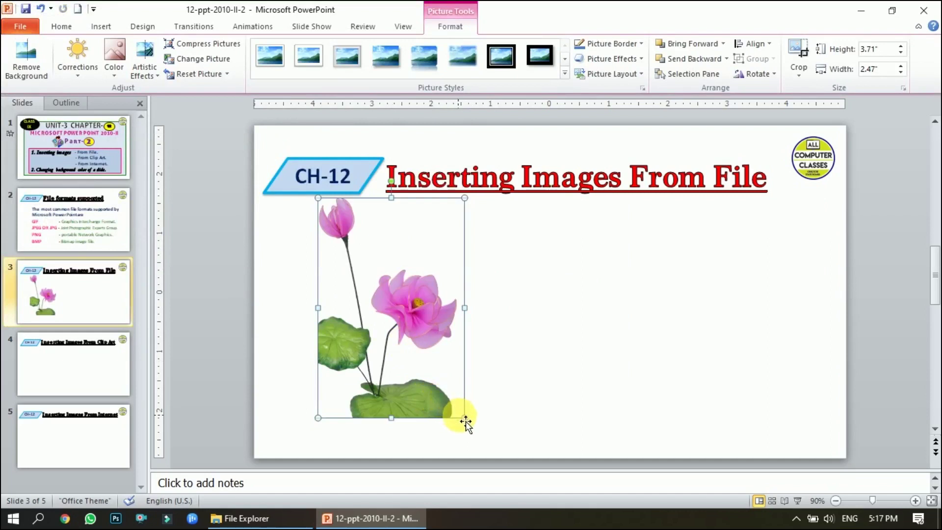
drag(464, 418, 480, 441)
drag(482, 320, 542, 341)
click(543, 341)
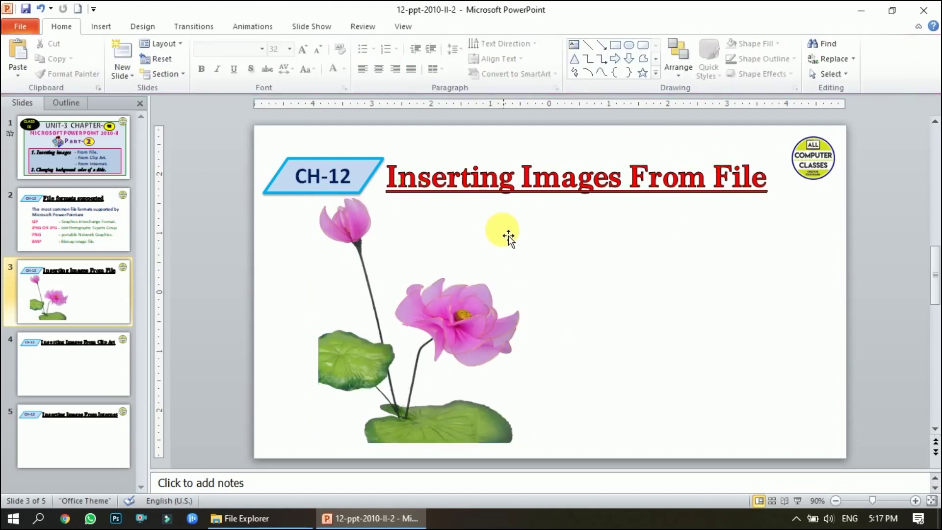
Insert the pink flower-border picture onto slide 3 via Insert > Picture.
click(98, 29)
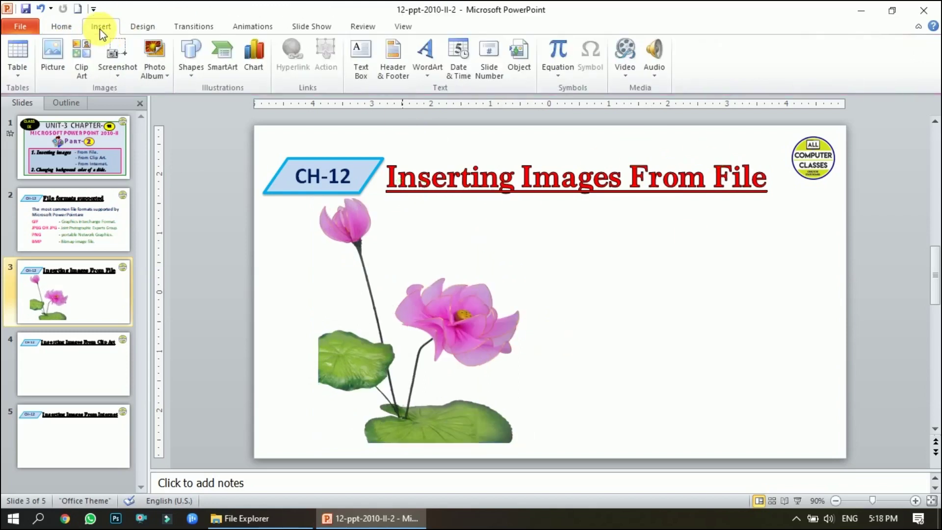
click(54, 73)
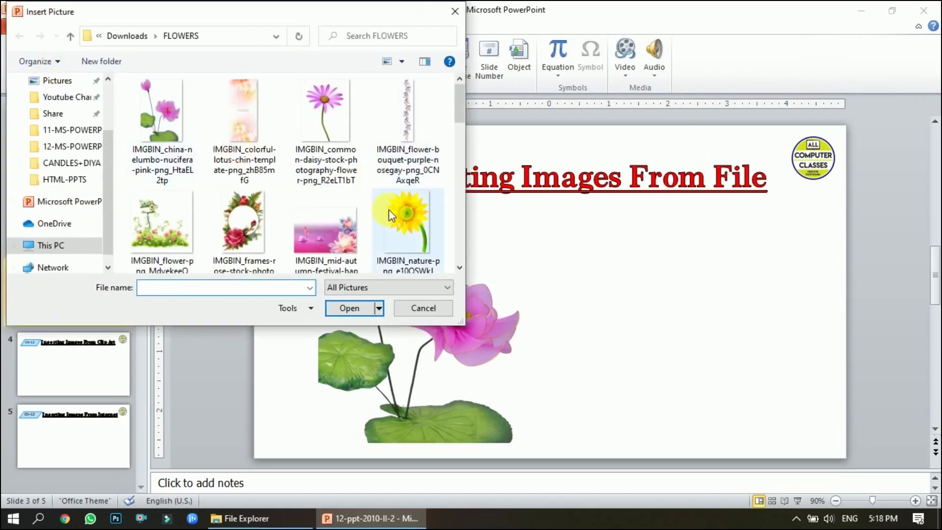
scroll(431, 242, down, 2)
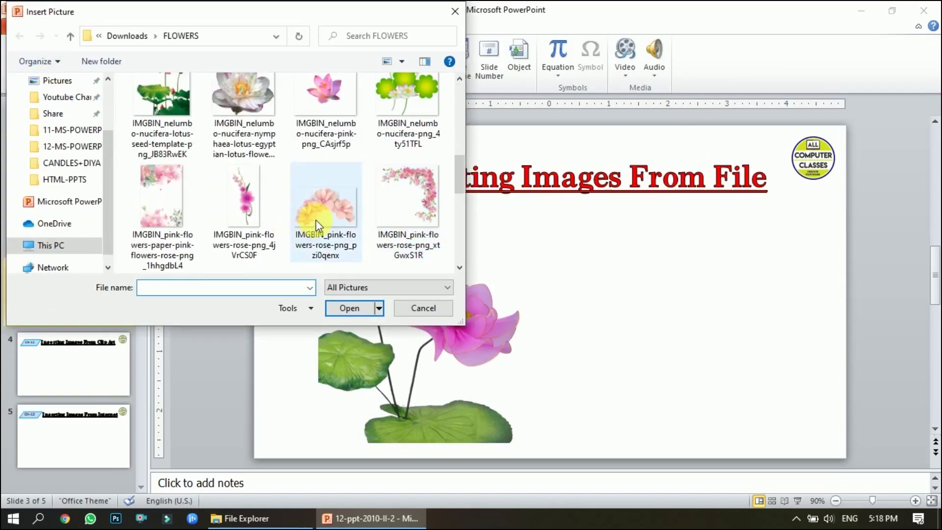
click(404, 211)
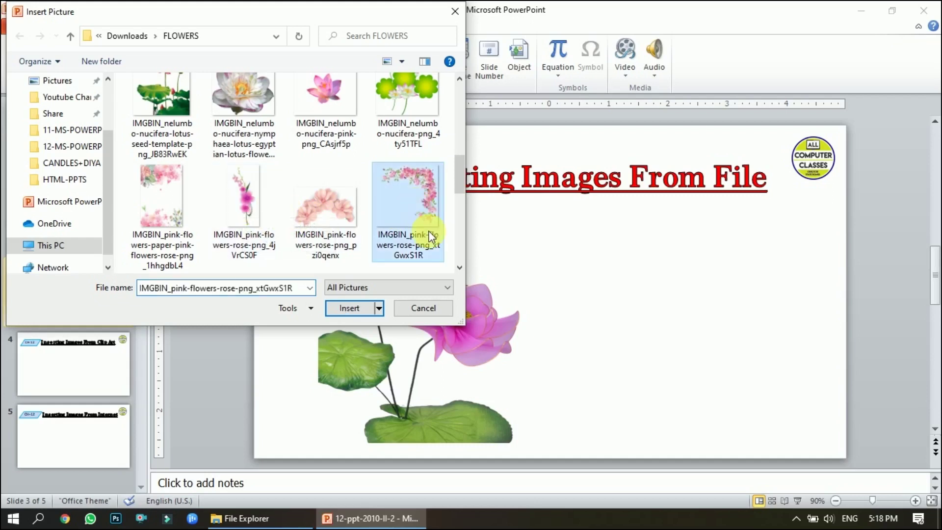
click(346, 309)
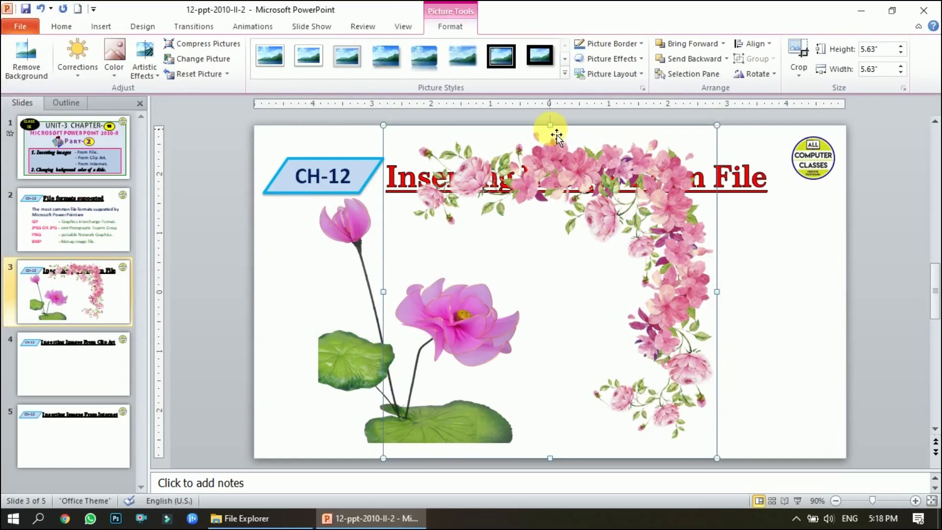
Shorten the flower-border picture from the top, then go to slide 4.
drag(550, 125, 549, 180)
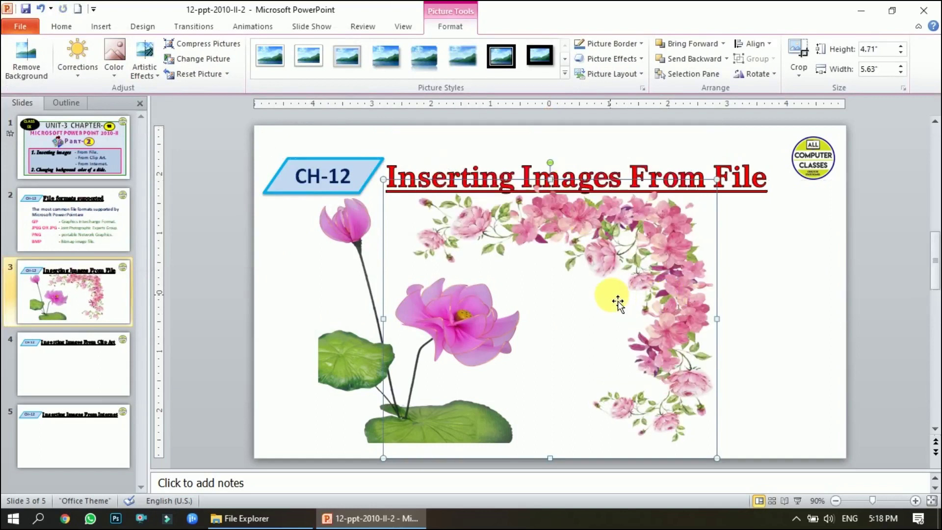
click(308, 314)
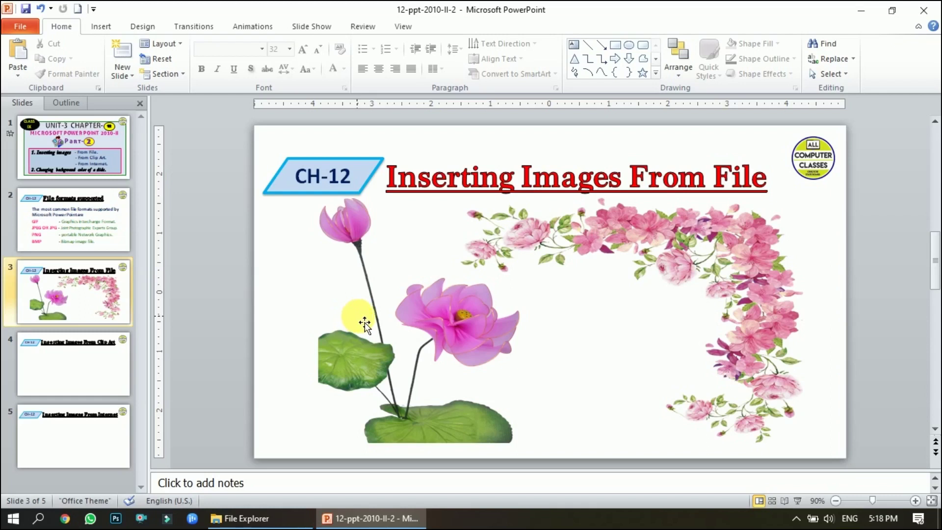
click(64, 372)
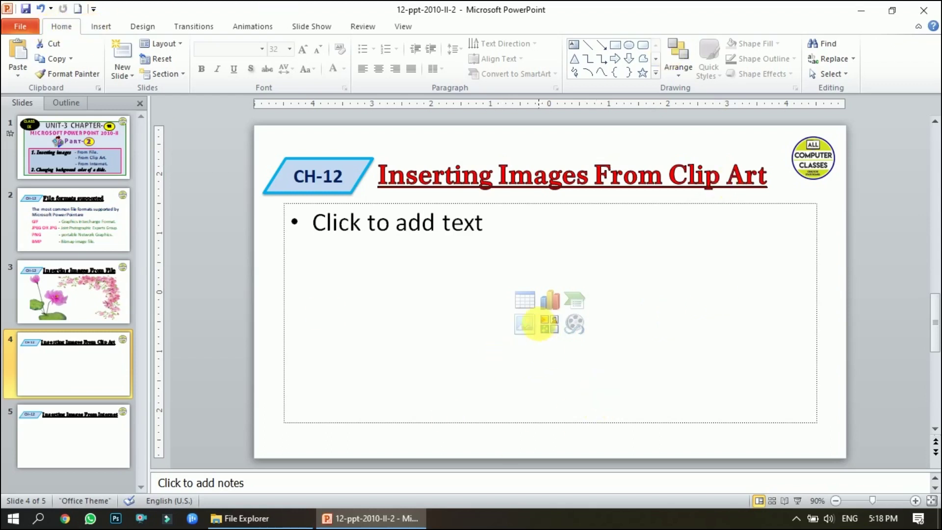
Insert the house-by-the-lake clip art from a 'home' search and move it left.
click(553, 324)
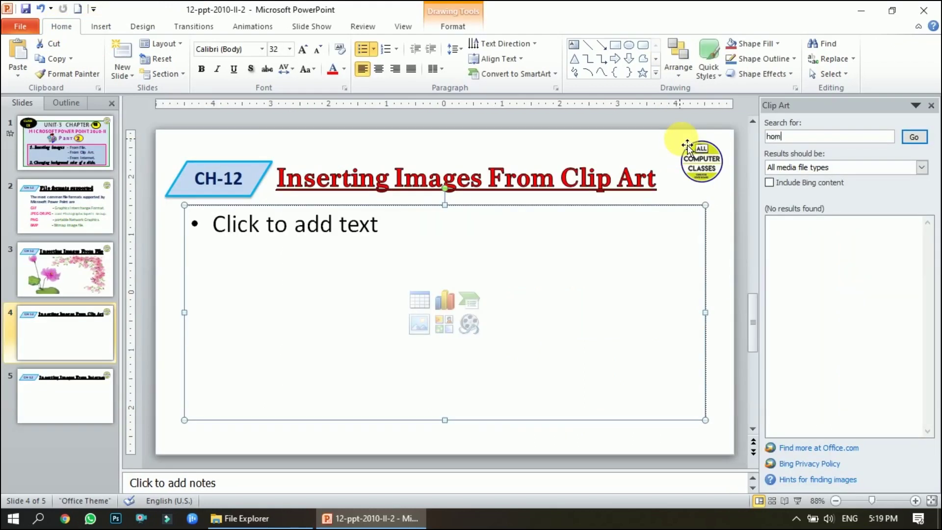
text(home)
click(910, 137)
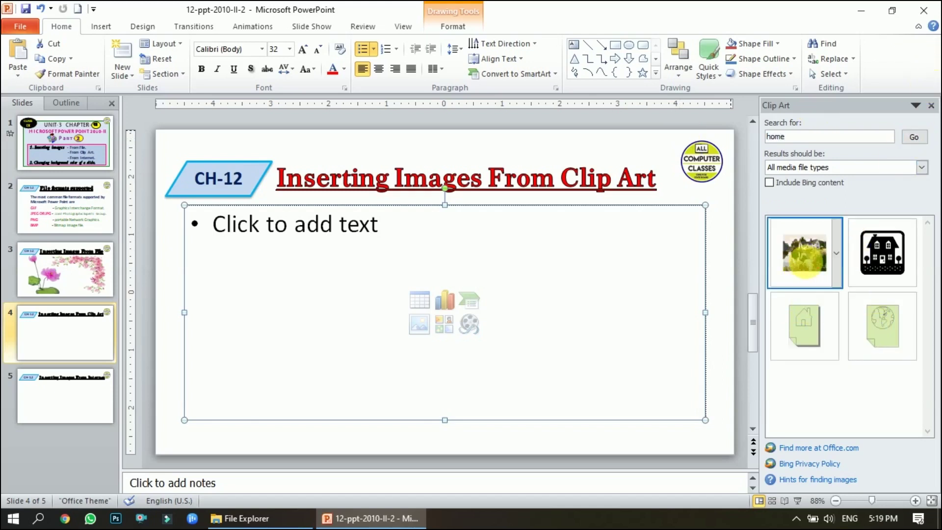
click(804, 253)
drag(486, 327, 360, 311)
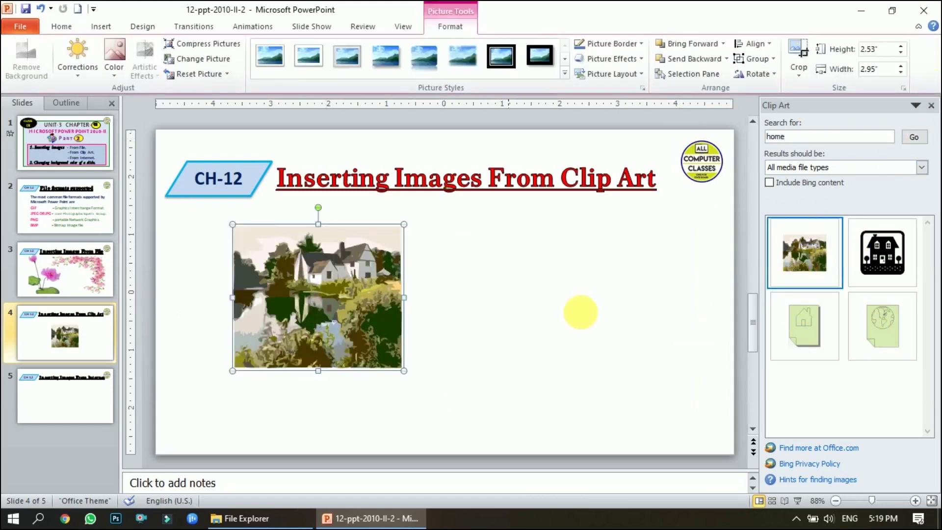
Add the daffodil-in-hand clip art from a 'flower' search beside the house, slightly shrunk.
click(768, 137)
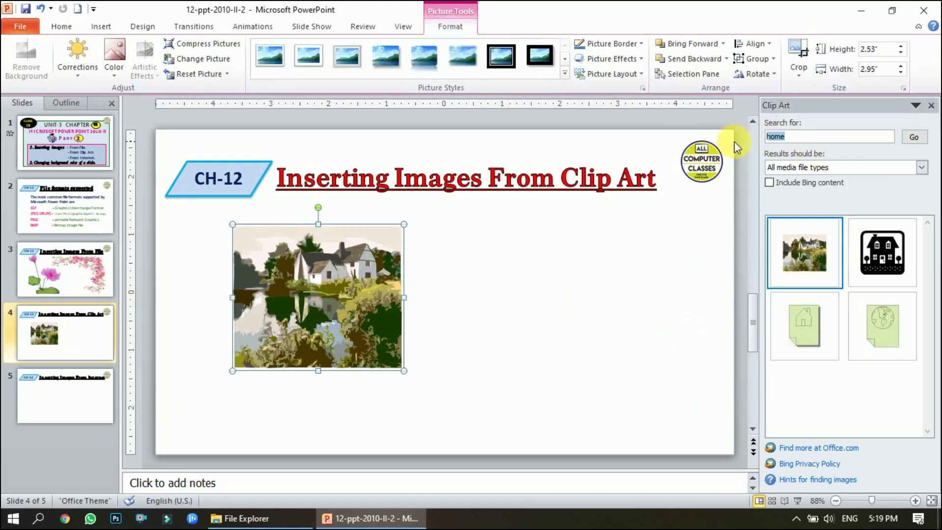
text(flower)
click(912, 140)
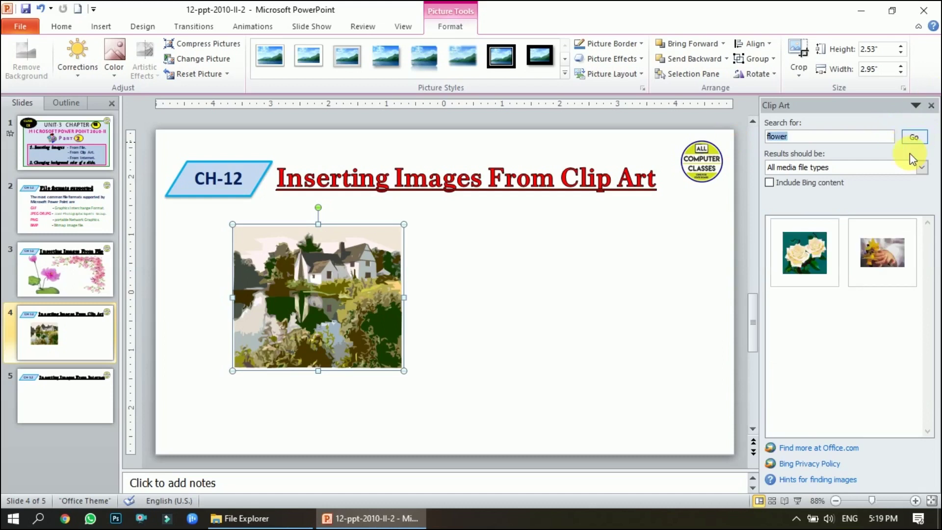
click(882, 267)
drag(532, 290, 613, 289)
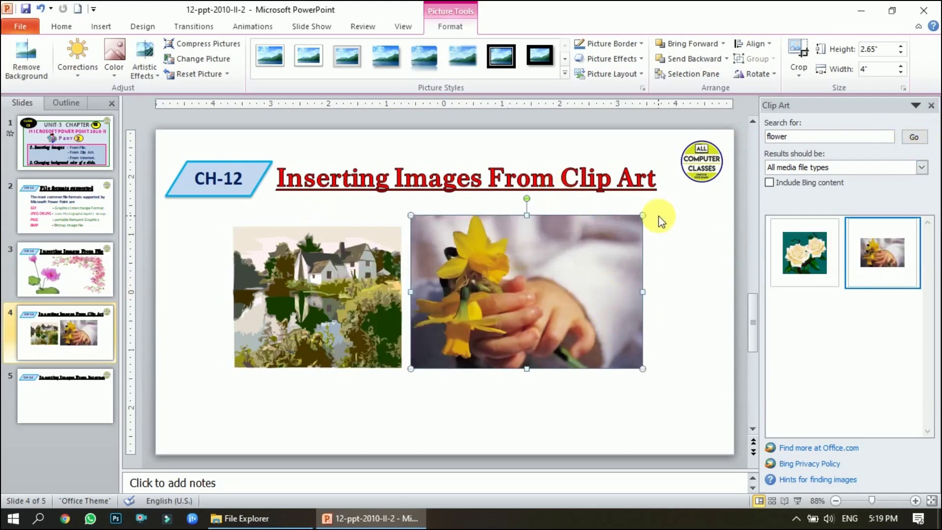
drag(643, 216, 626, 230)
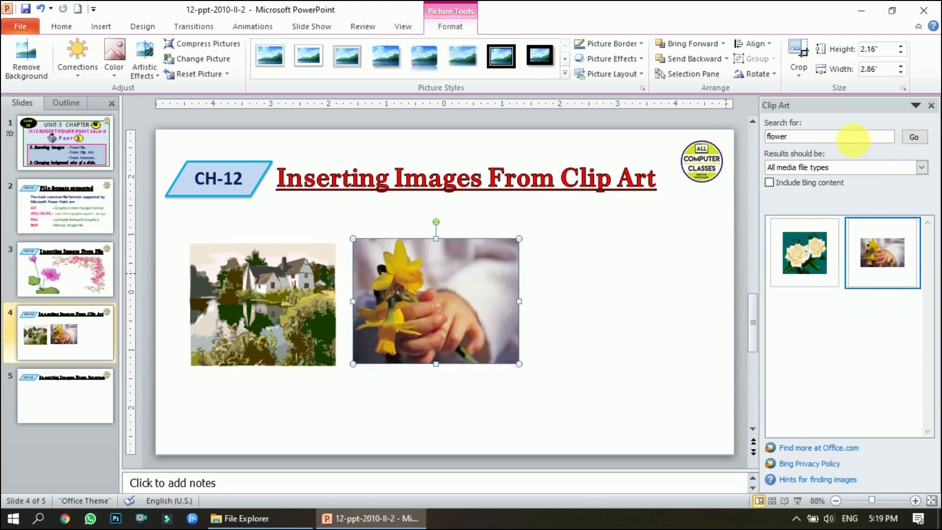
drag(853, 139, 740, 133)
Add a microscope clip art from a 'science' search to the right of the flower picture.
text(science)
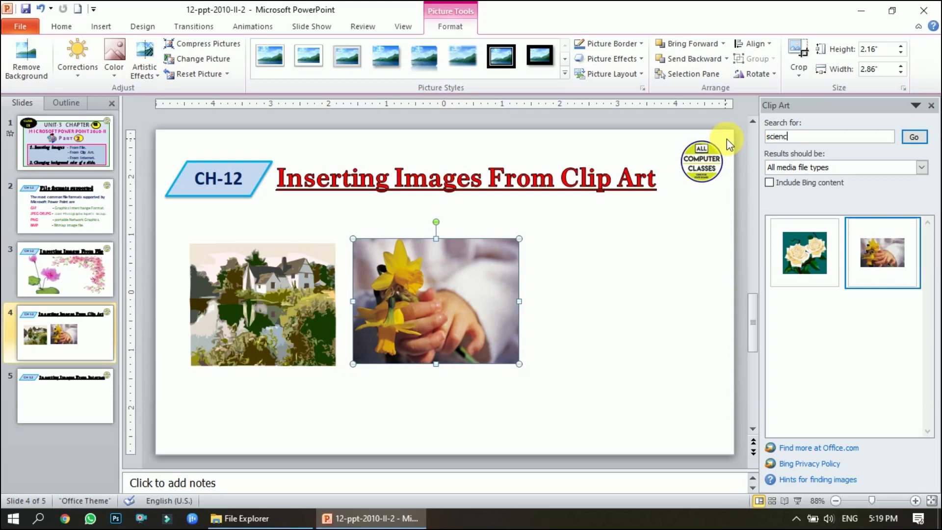
click(913, 137)
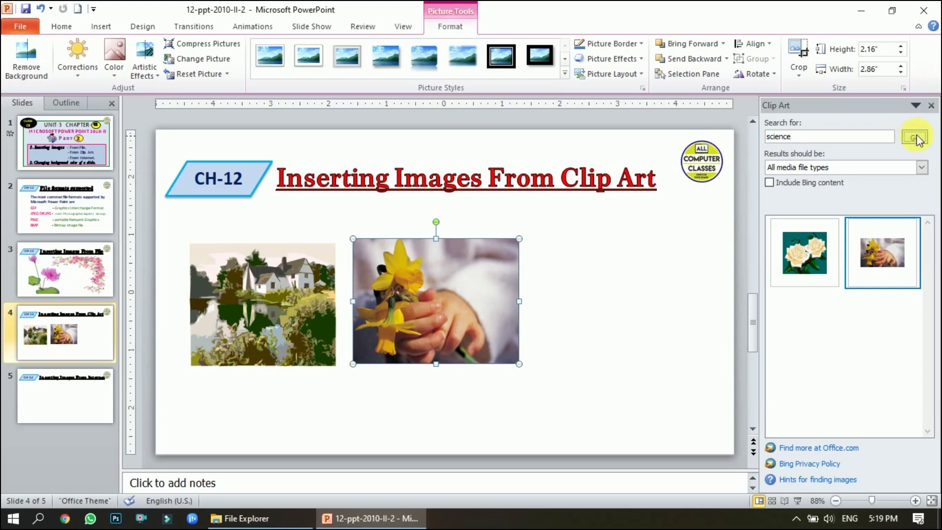
scroll(833, 304, down, 2)
scroll(804, 325, up, 2)
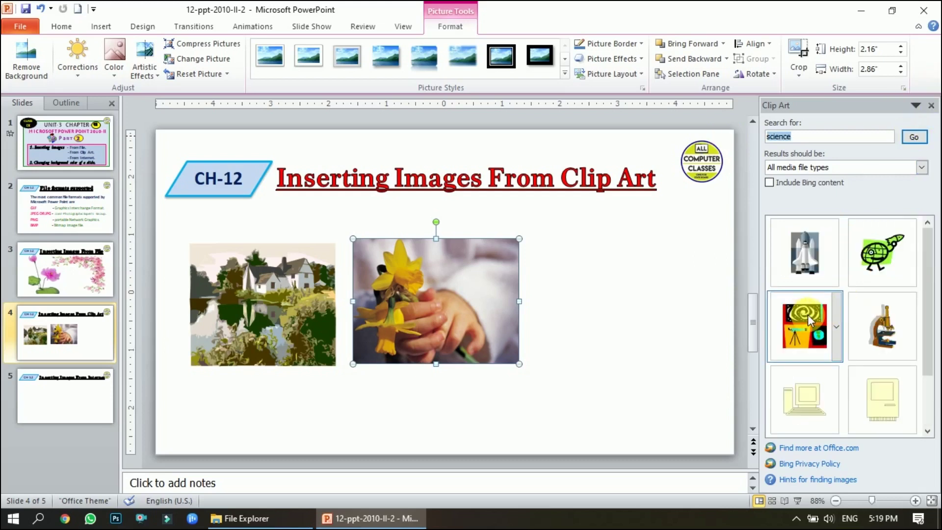
click(881, 323)
drag(446, 292, 571, 305)
Go to slide 5 and open a new Chrome browser window.
click(687, 307)
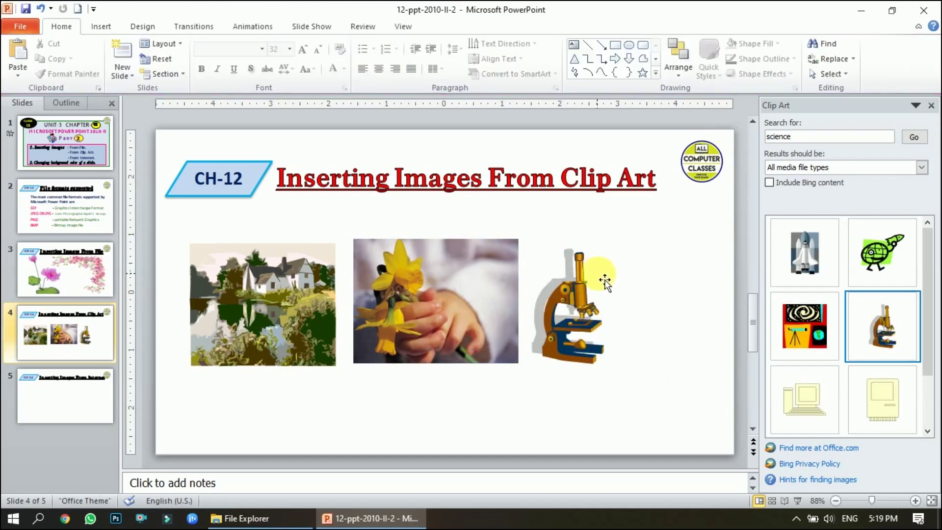
click(86, 408)
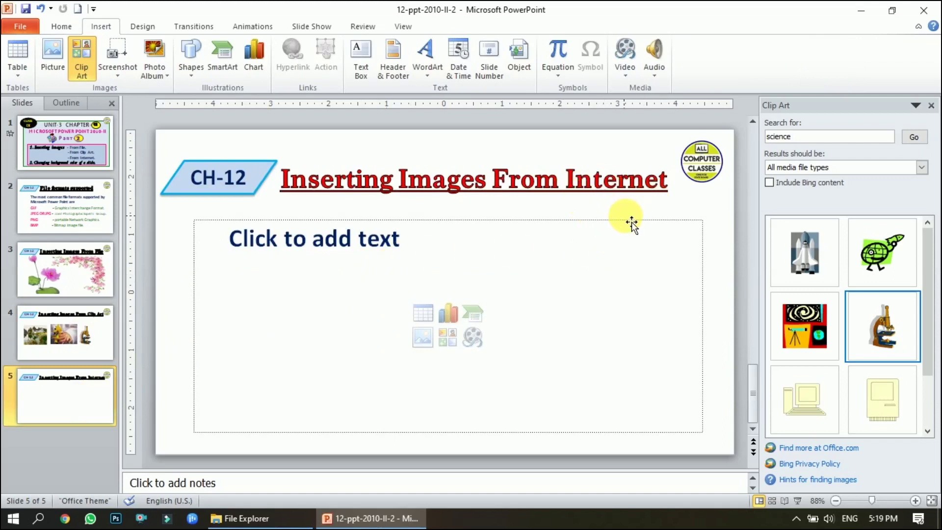
click(64, 518)
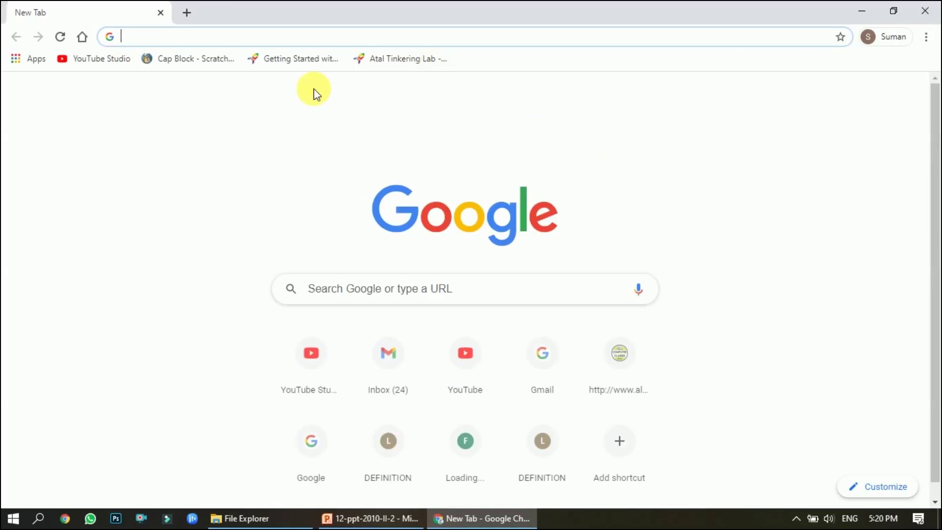
Search Google Images for 'national flag of india'.
click(415, 289)
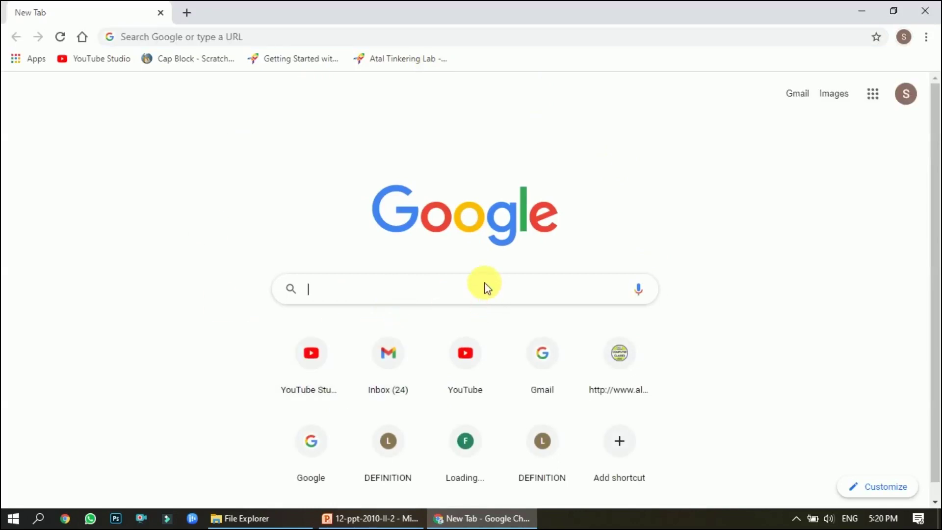
text(national )
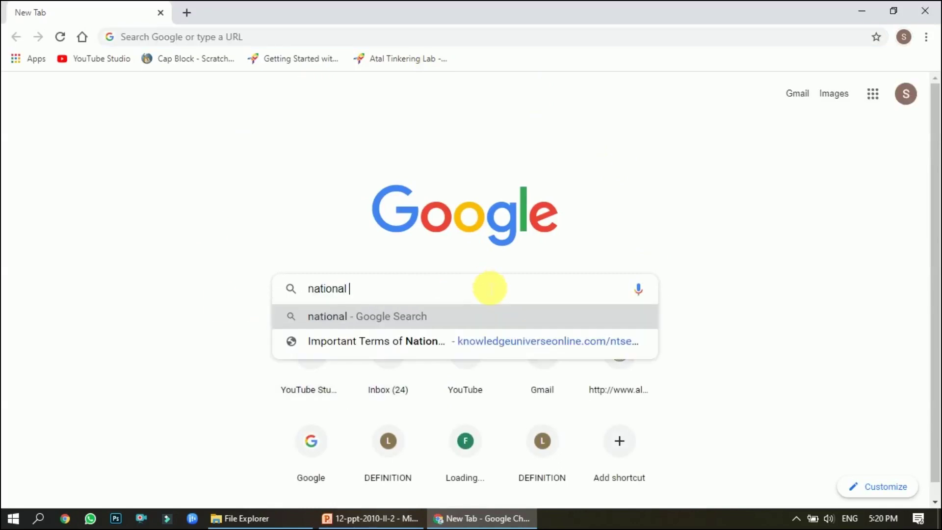
text(flag)
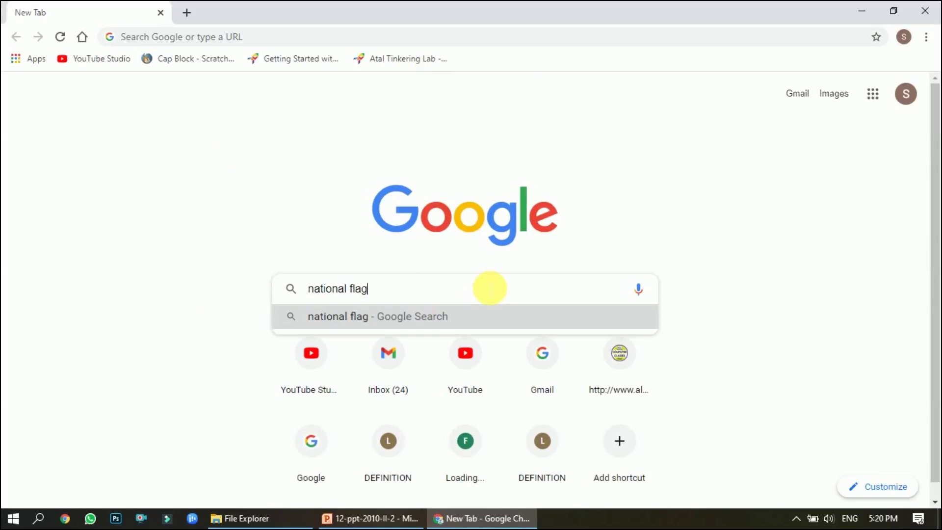
text( of ind)
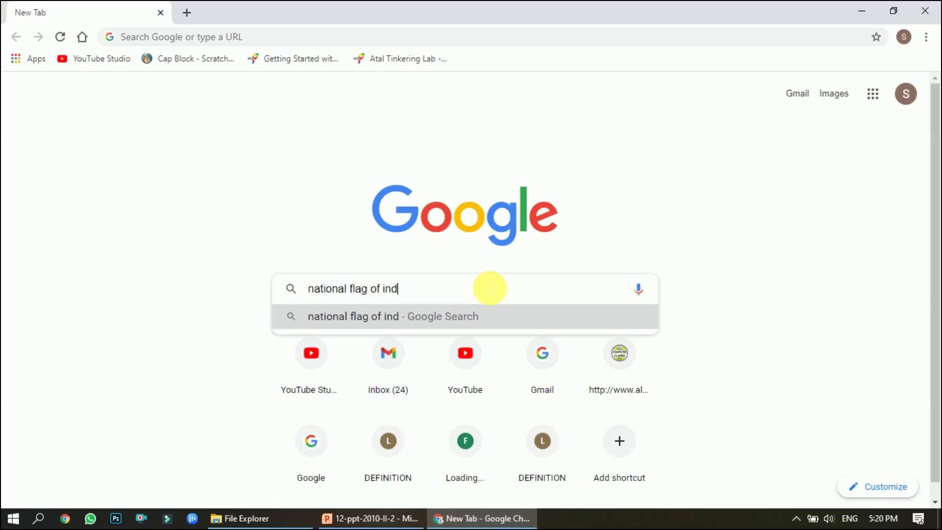
text(ia)
key(Return)
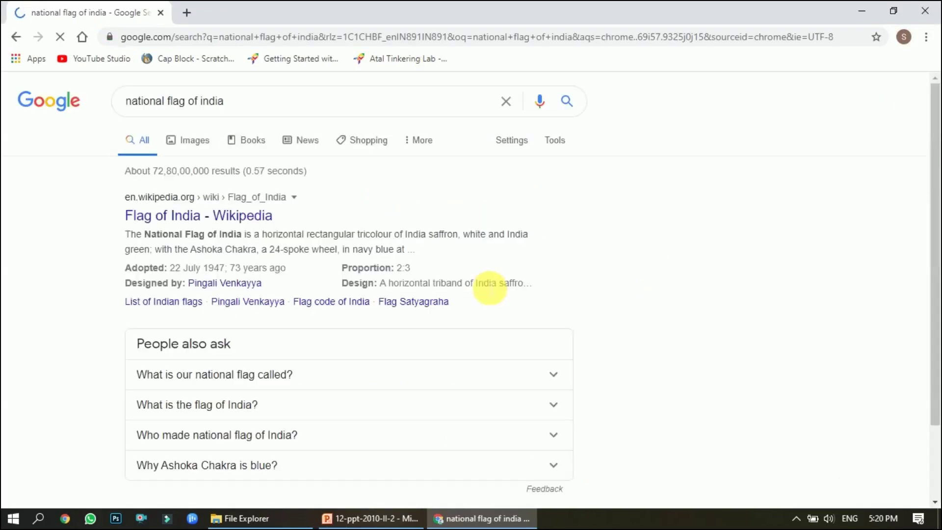
click(201, 141)
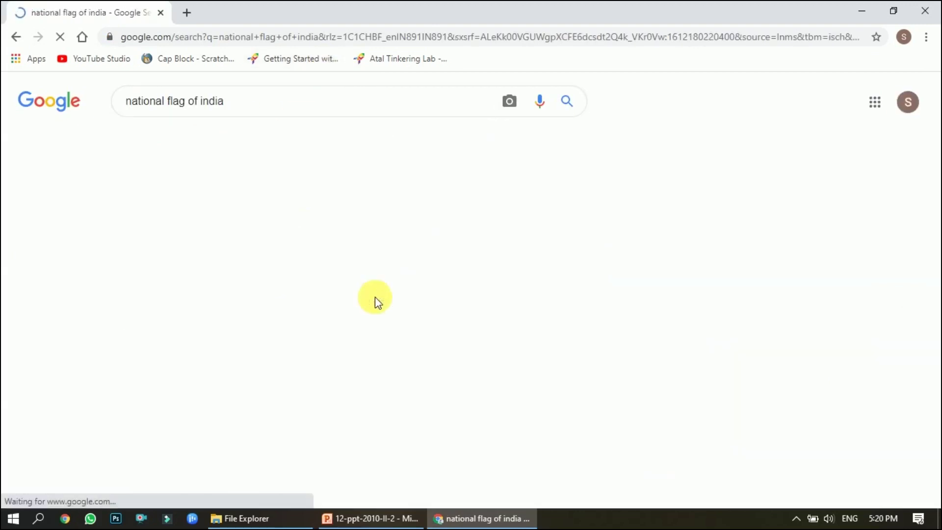
Copy the waving Indian flag photo to the clipboard.
scroll(358, 362, down, 3)
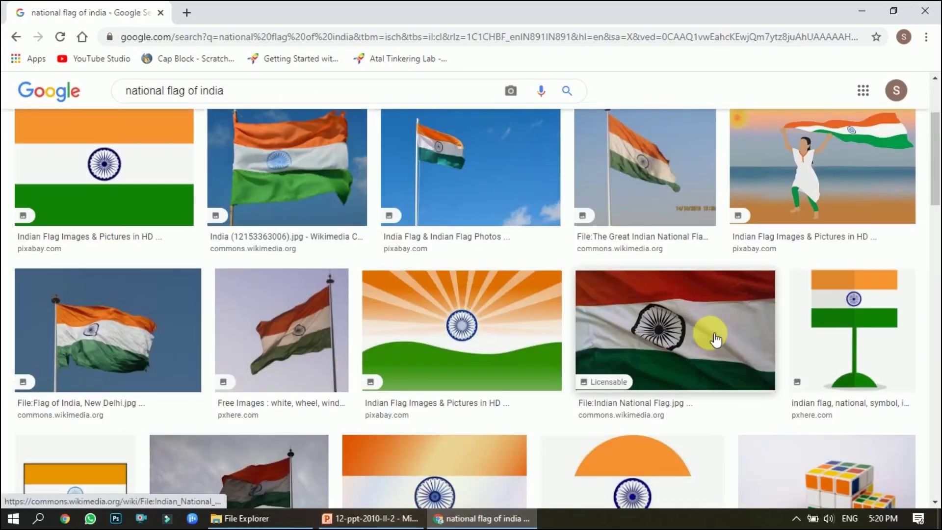
scroll(671, 314, down, 3)
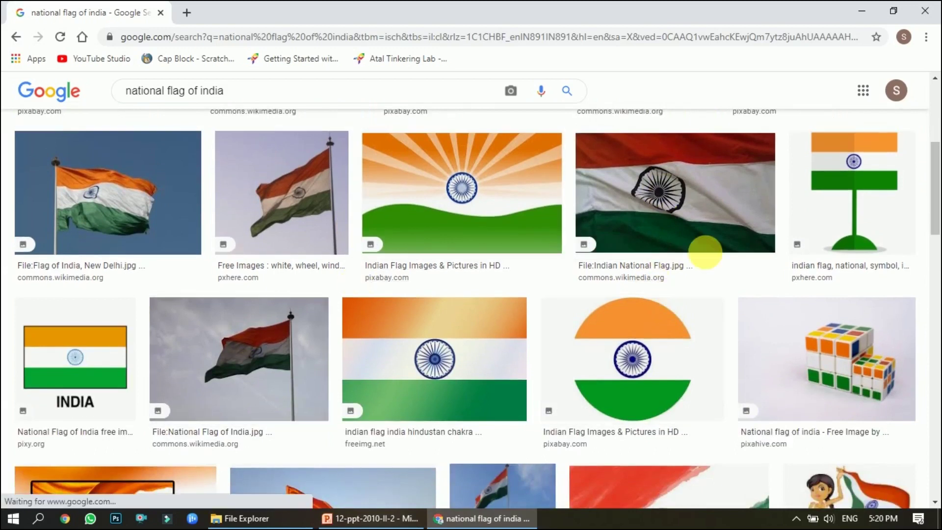
right_click(718, 184)
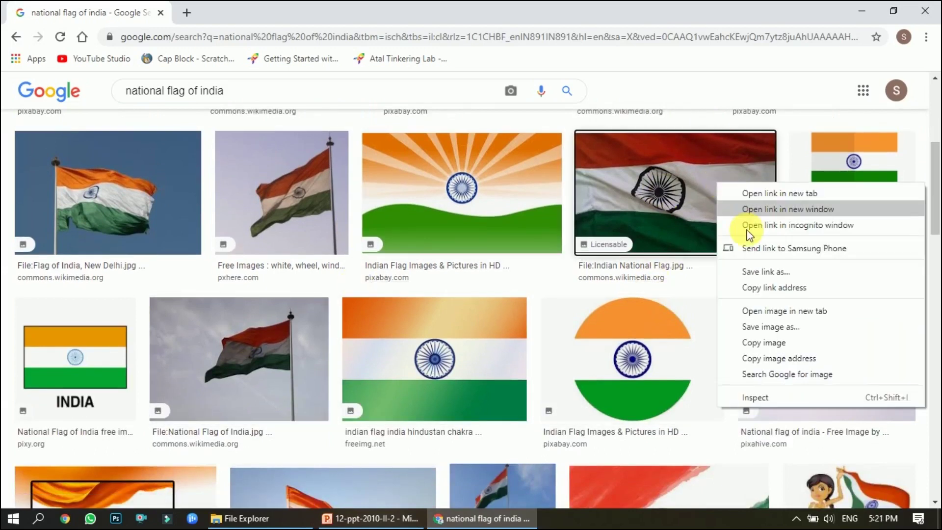
click(773, 345)
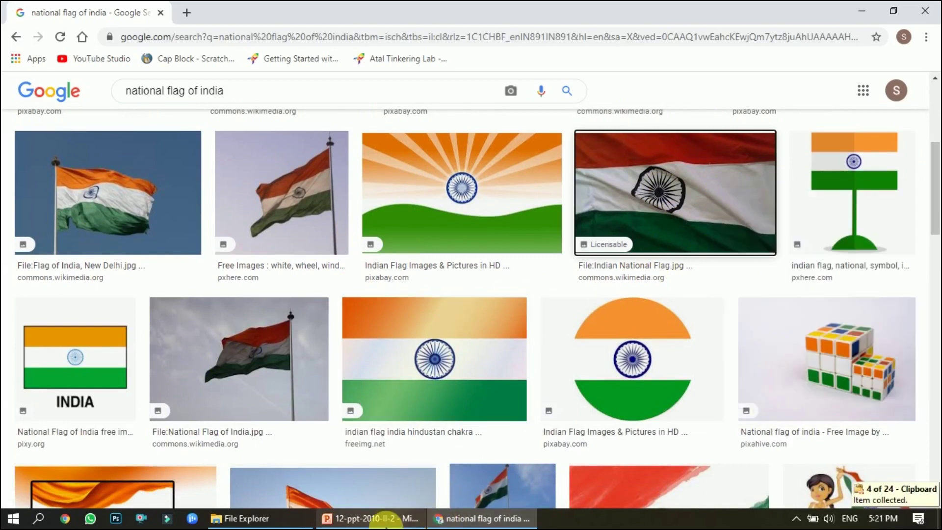
click(385, 519)
Paste the flag photo as a picture on slide 5 and move it left below the title.
right_click(369, 282)
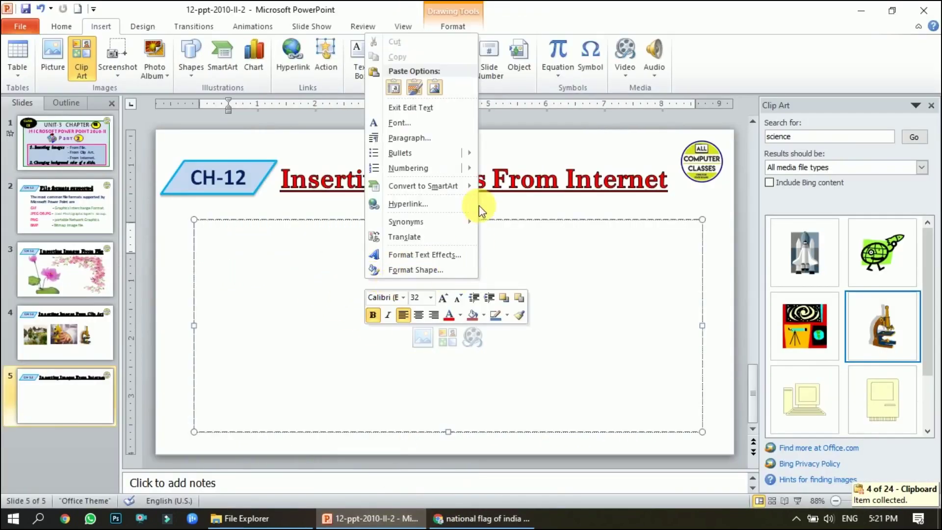
click(435, 88)
drag(395, 347, 457, 388)
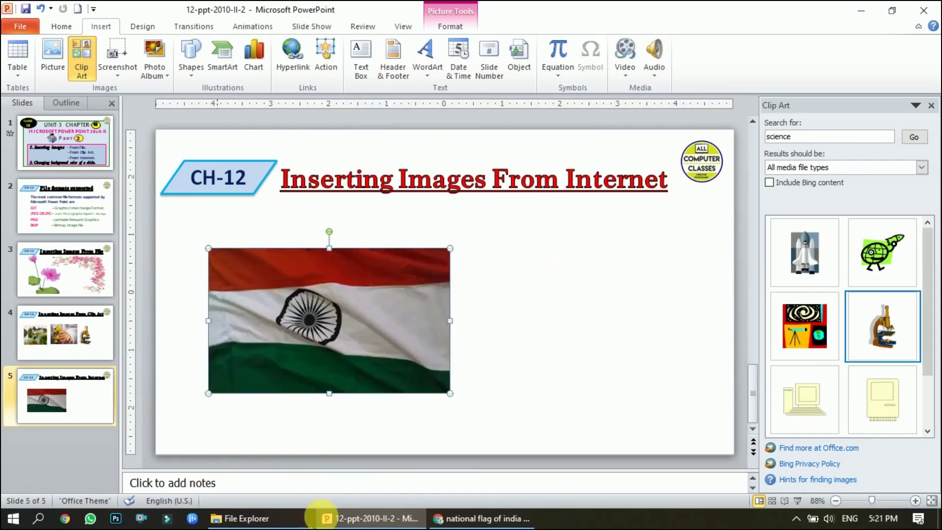
Search Google Images for 'garden' and copy the first tulip garden photo.
click(451, 517)
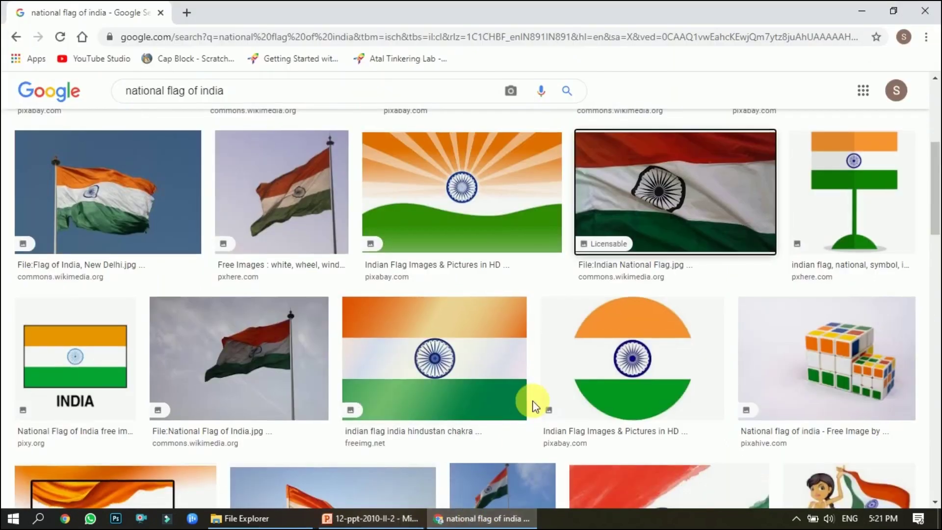
scroll(534, 406, down, 10)
scroll(534, 407, up, 15)
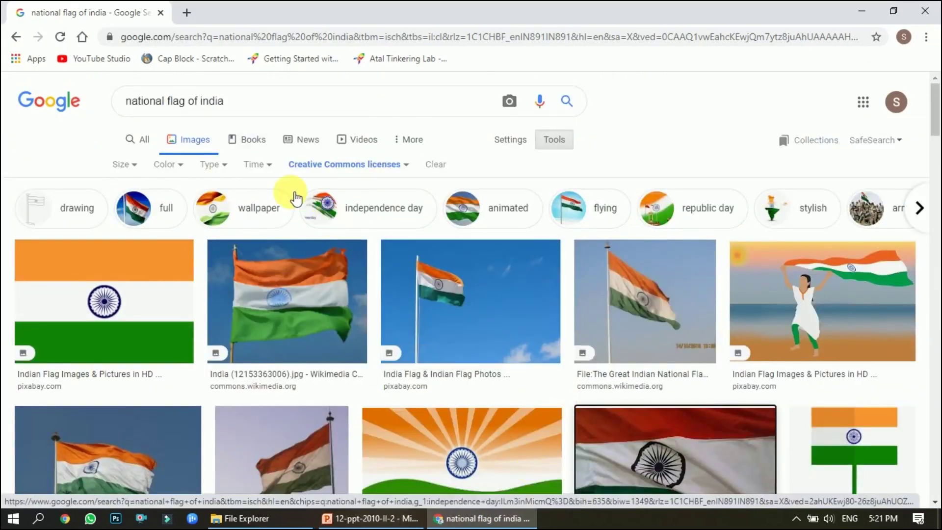
drag(228, 101, 124, 101)
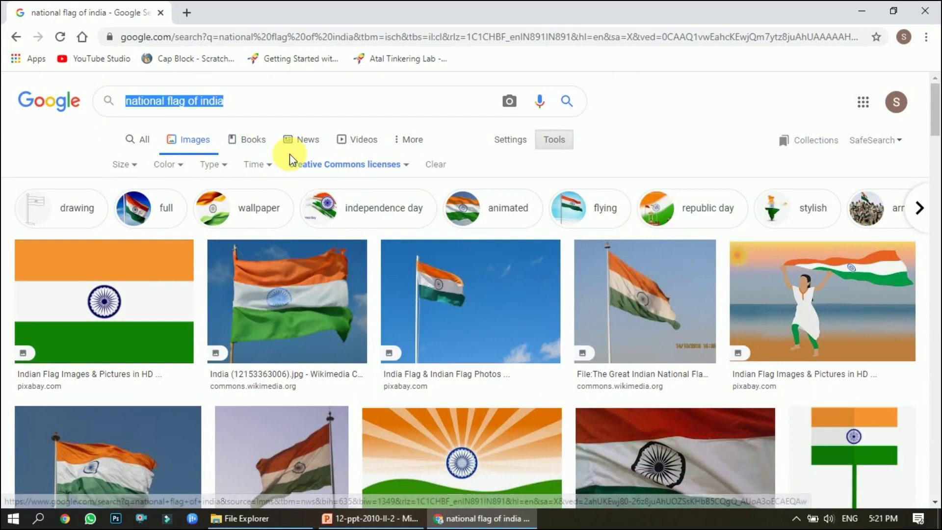
text(garden)
key(Return)
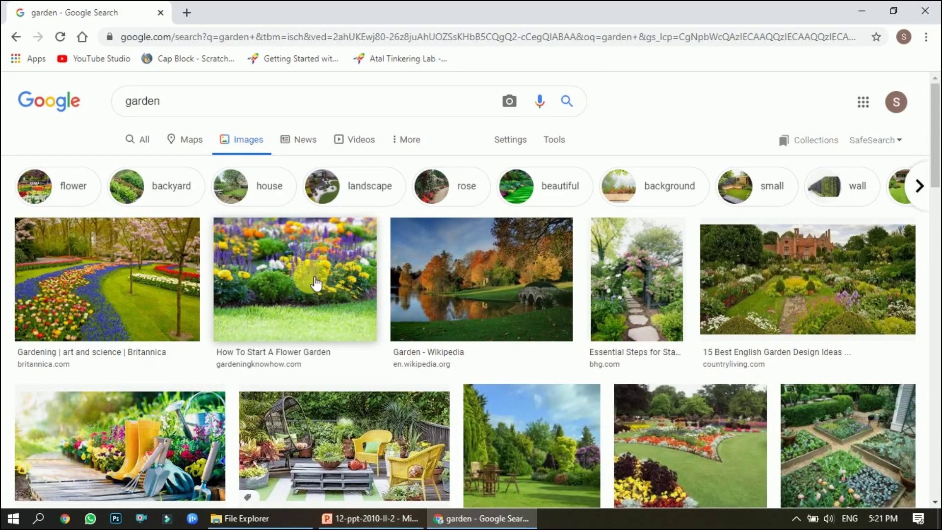
right_click(134, 273)
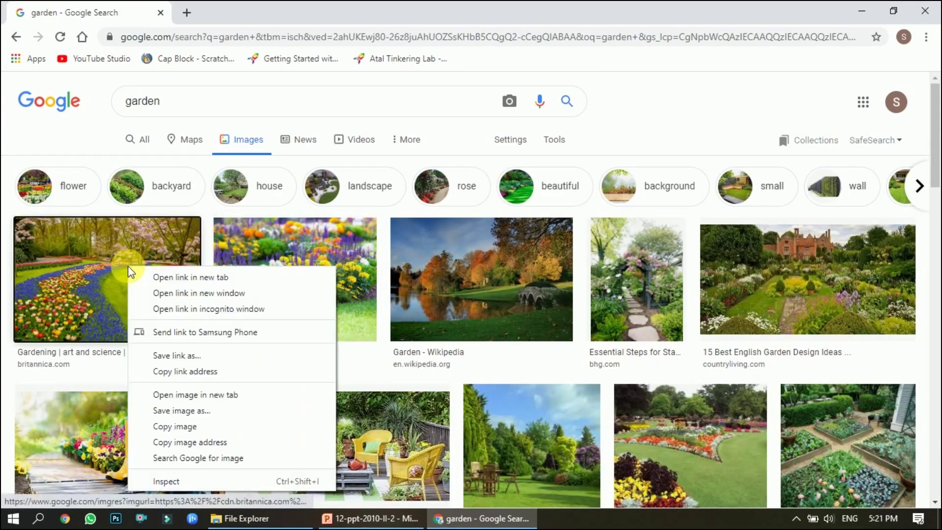
click(182, 426)
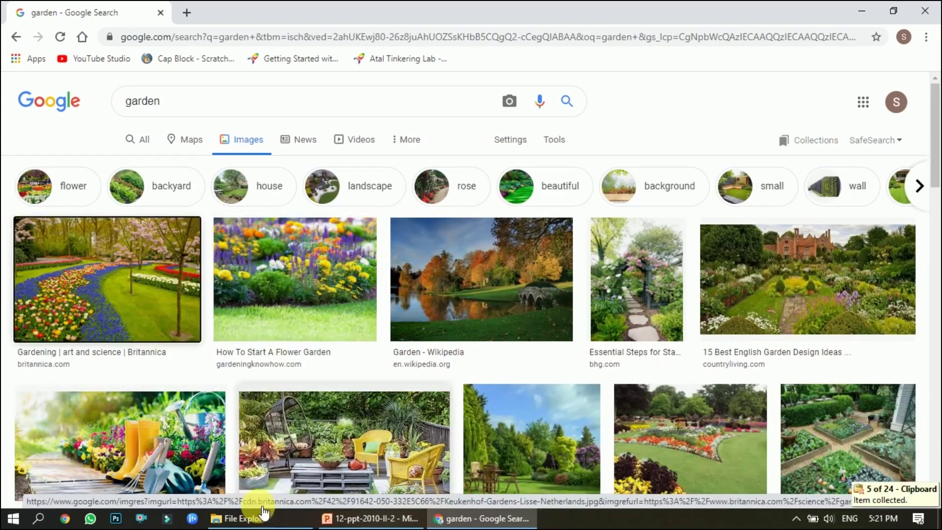
Paste the tulip garden photo on slide 5 right of the flag and enlarge it.
click(342, 520)
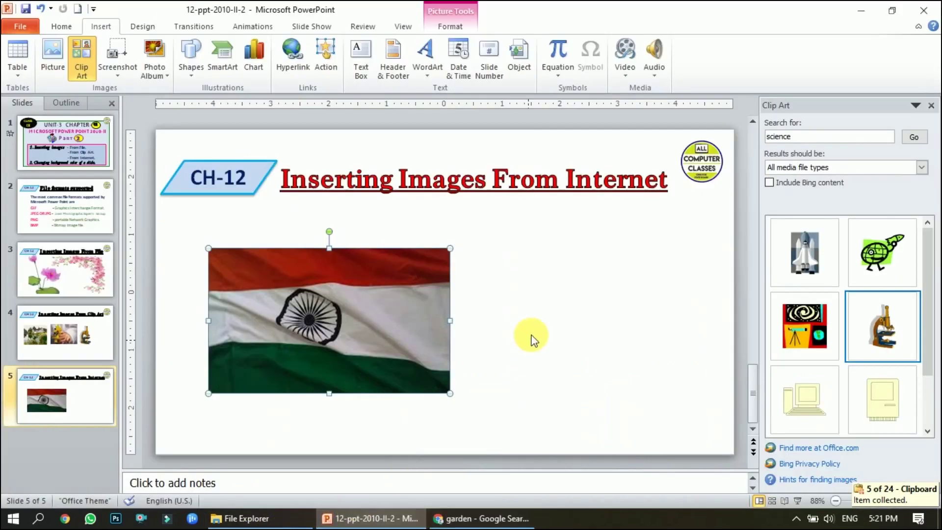
right_click(516, 254)
click(587, 309)
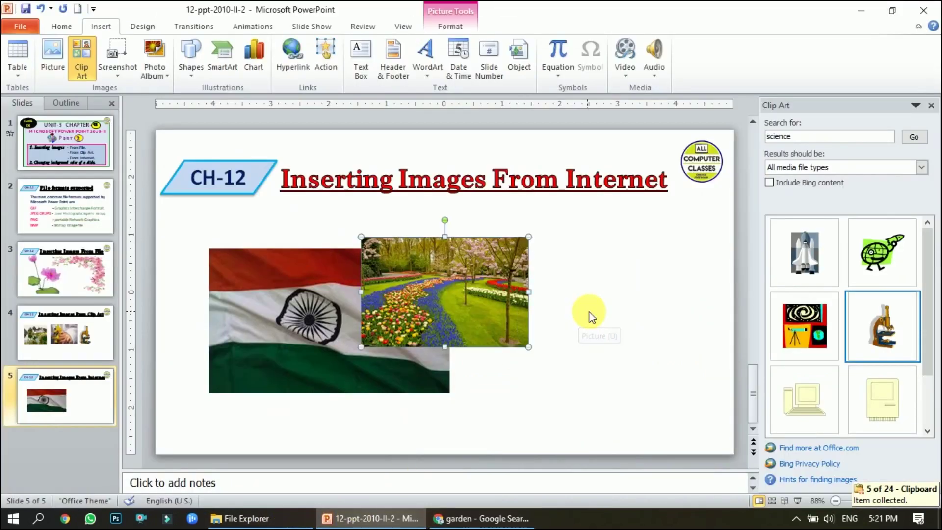
drag(504, 301, 597, 321)
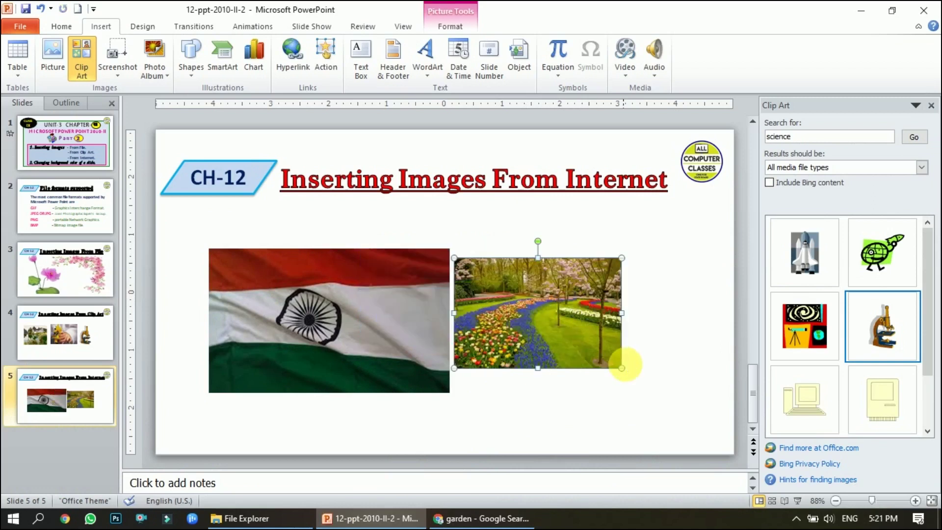
drag(621, 368, 690, 408)
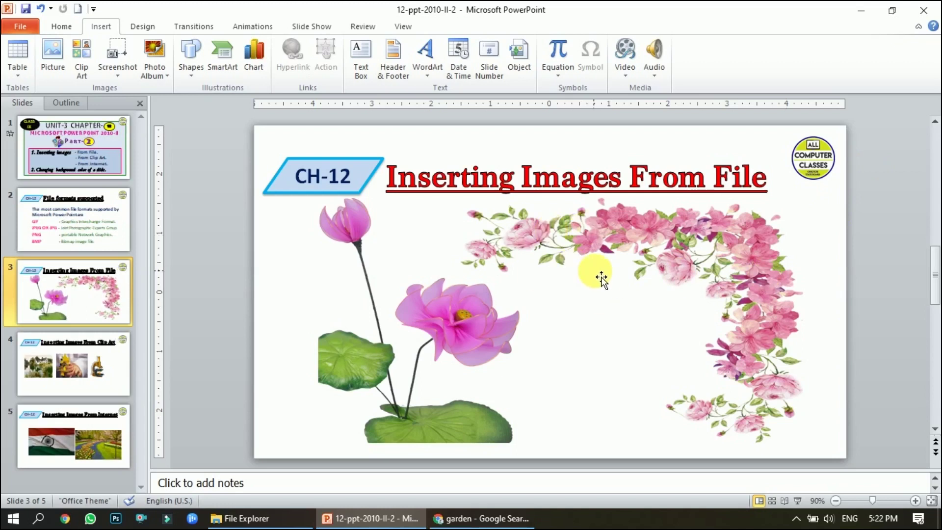
Deselect slide 3's title box and open the Design tab's Background Styles gallery.
click(601, 279)
click(625, 143)
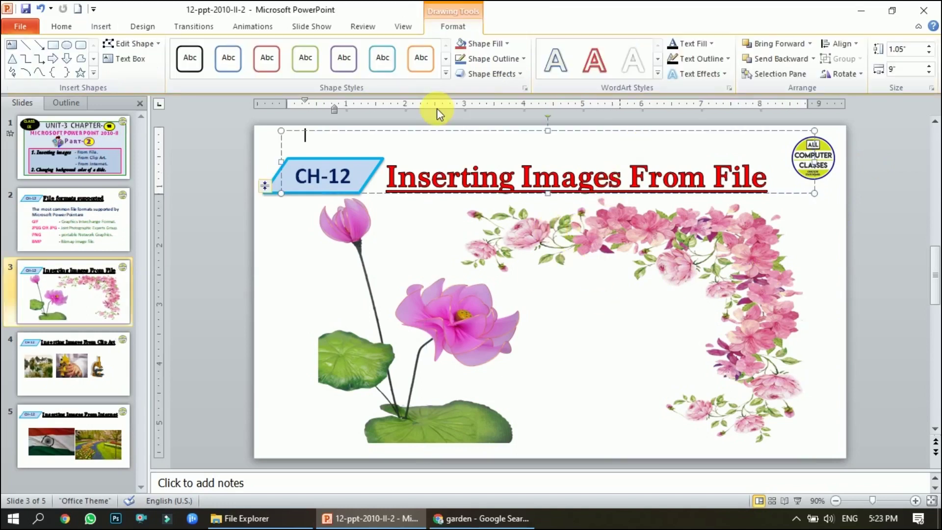
click(834, 252)
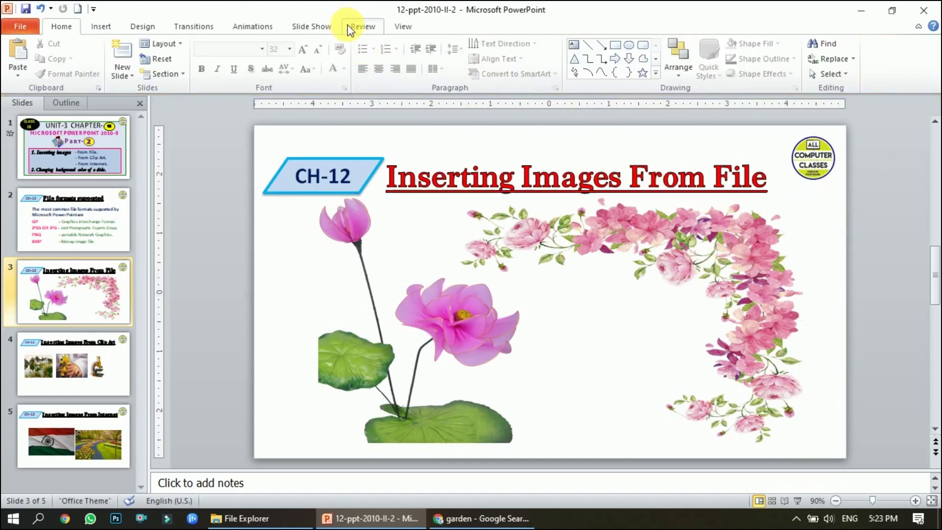
click(143, 26)
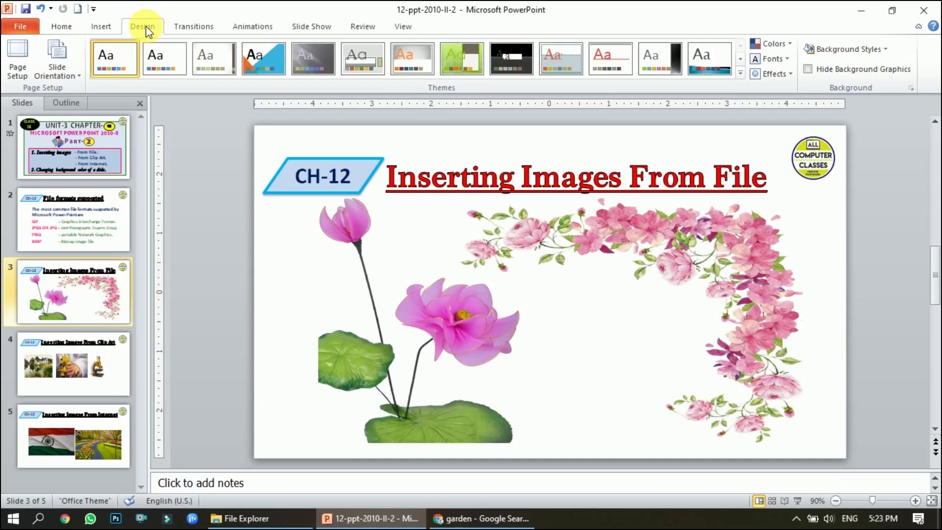
click(881, 50)
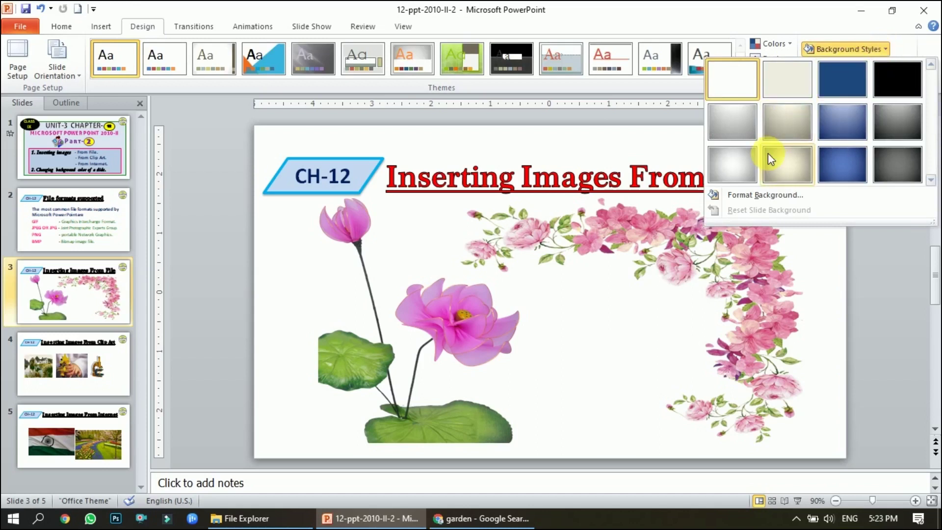
In Format Background, give every slide a light green solid fill.
click(794, 194)
drag(483, 106, 363, 96)
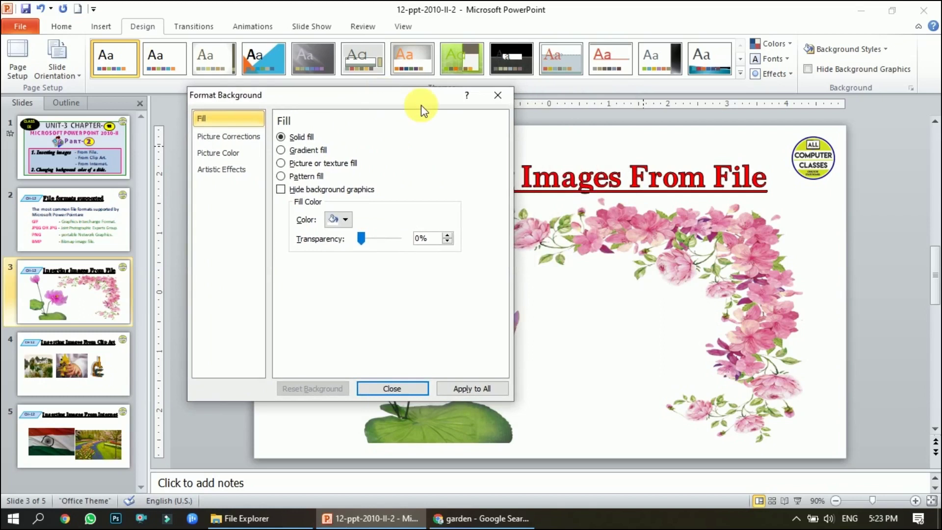
click(344, 220)
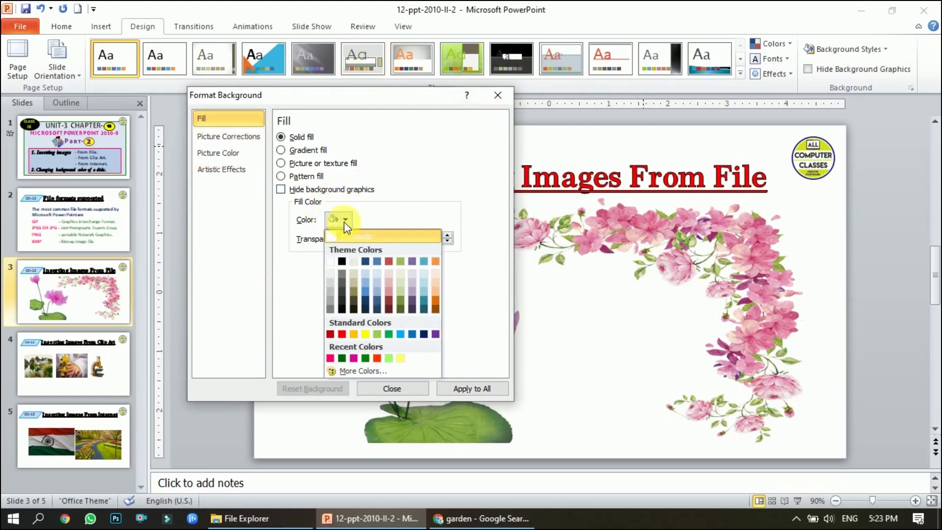
click(377, 335)
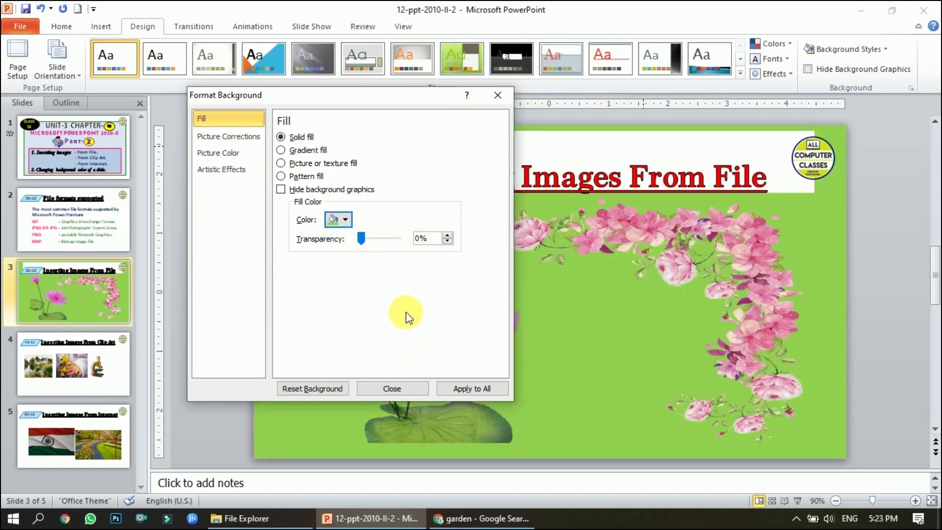
click(472, 387)
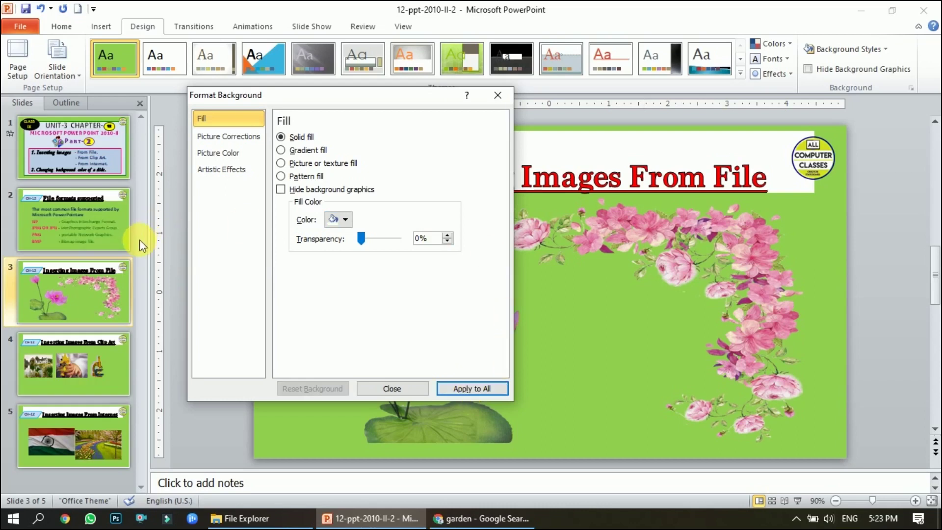
From slide 2, change all slides to a lighter olive-green solid background.
click(100, 228)
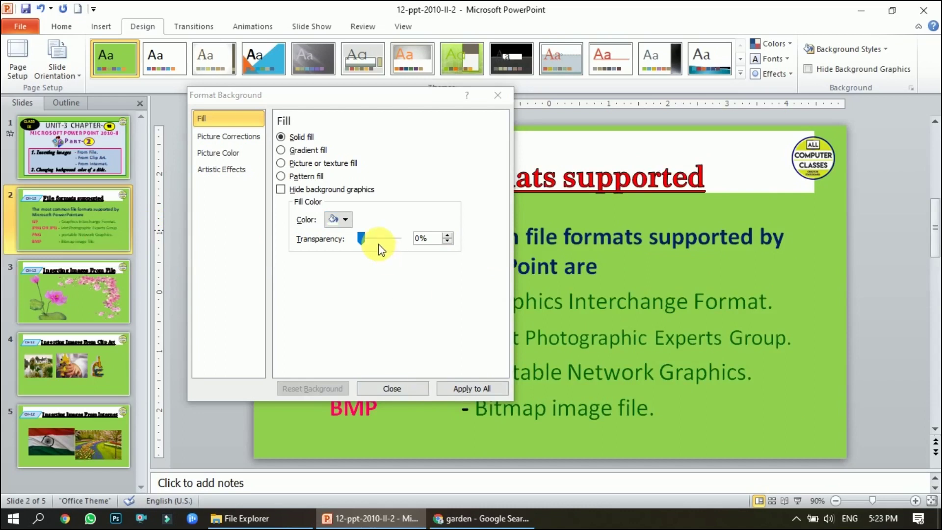
click(345, 220)
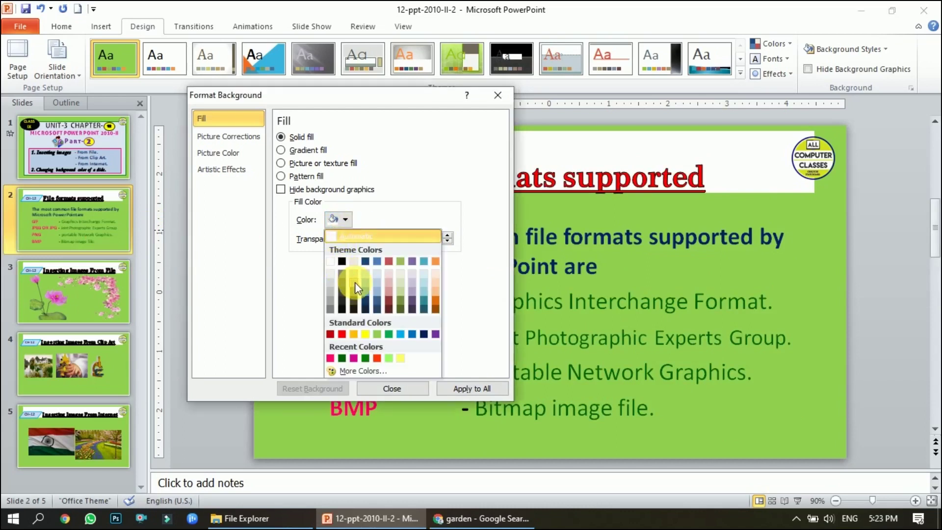
click(403, 288)
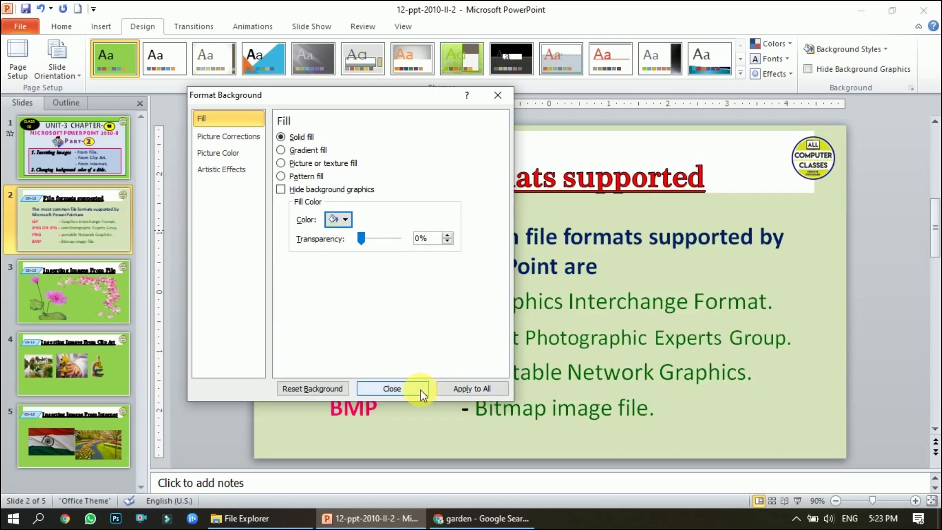
click(485, 388)
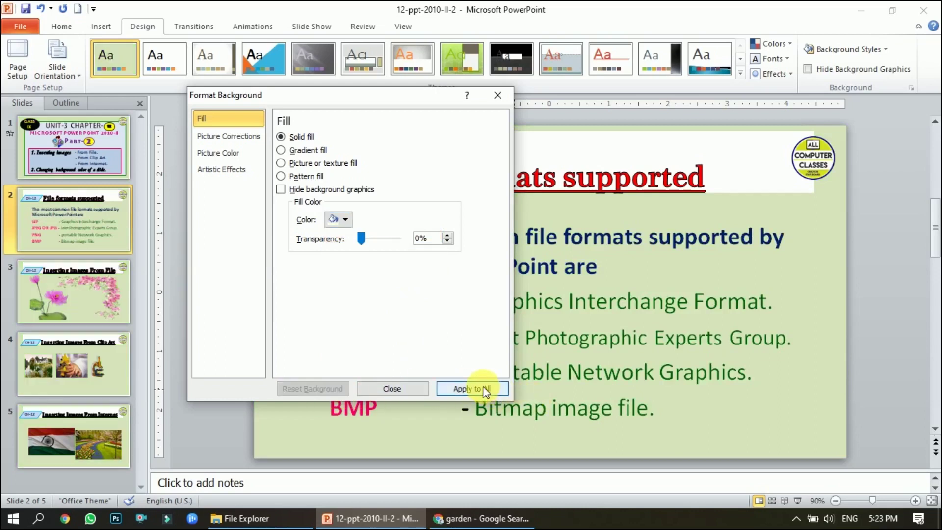
click(722, 337)
click(711, 213)
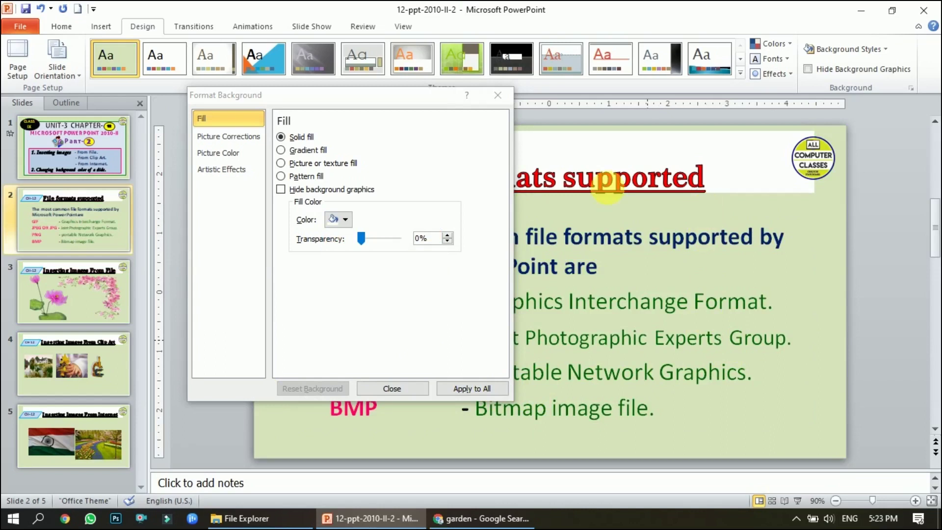
Give slide 2 a pink-and-orange preset gradient background, then reopen Background Styles.
click(281, 150)
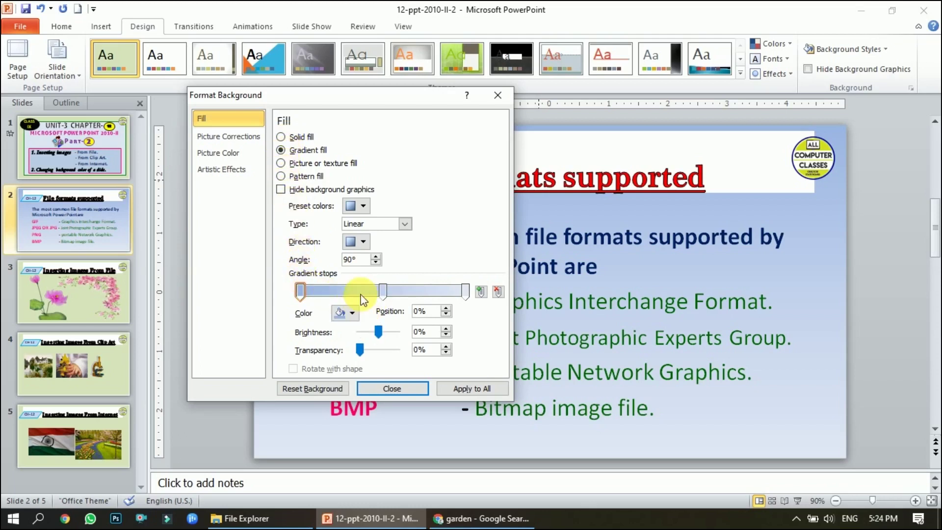
click(365, 206)
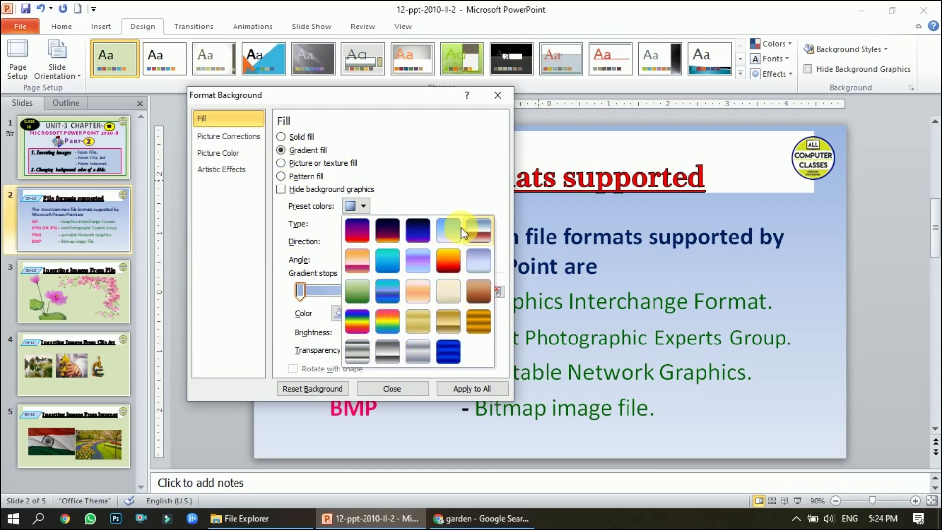
click(358, 261)
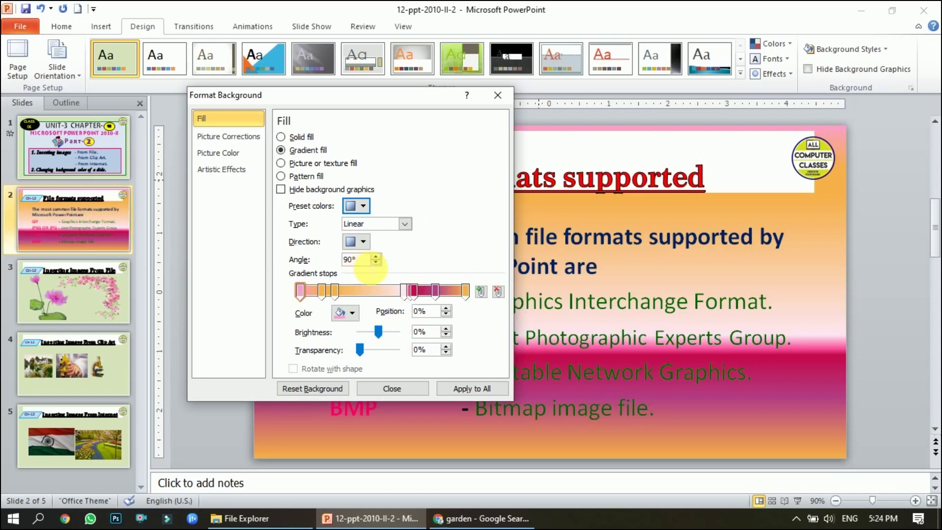
click(387, 390)
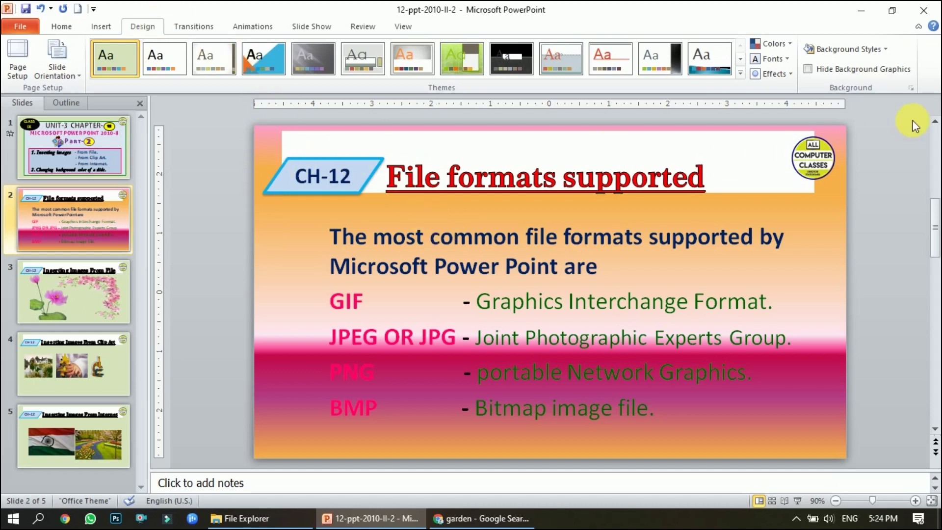
click(881, 51)
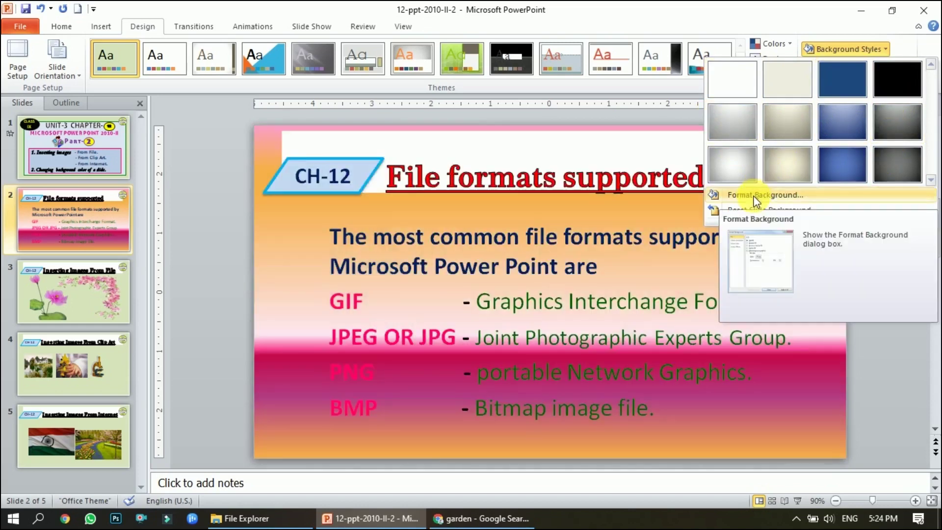
Move a gradient stop and set slide 2's gradient to the second direction preset.
click(754, 196)
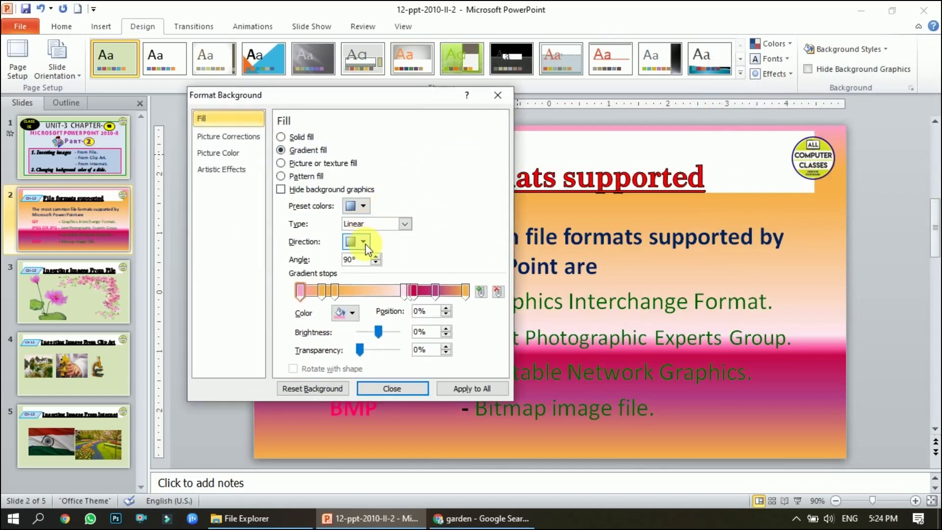
drag(417, 293, 376, 294)
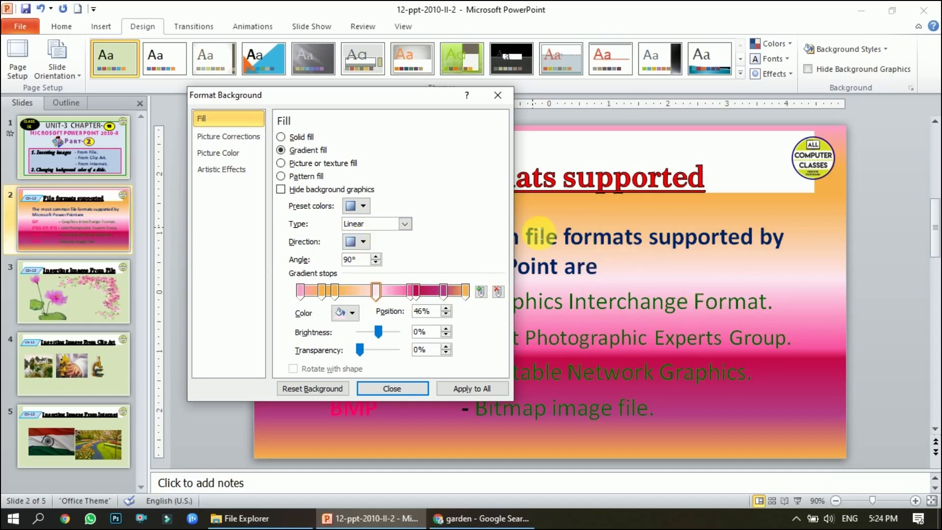
click(365, 242)
click(380, 268)
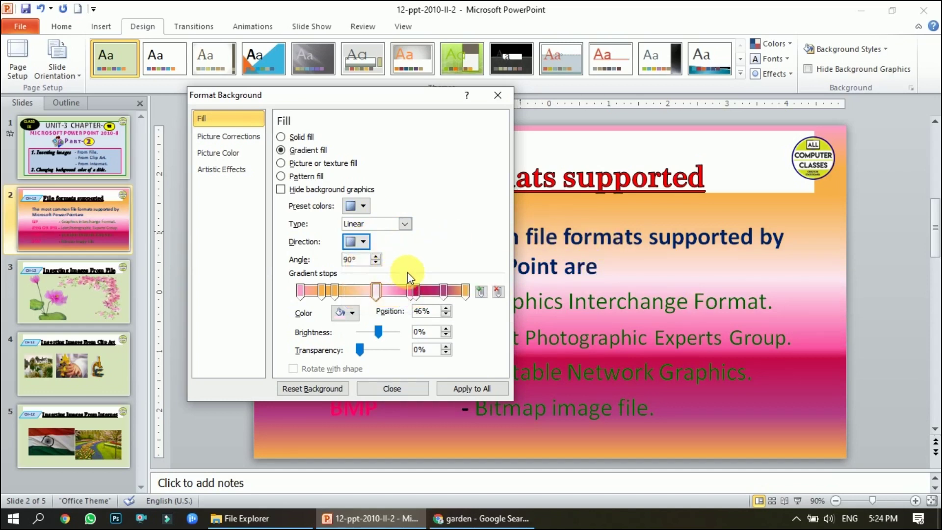
Try Rectangular, Path and Shade from title gradient types, then revert to solid fill.
click(405, 223)
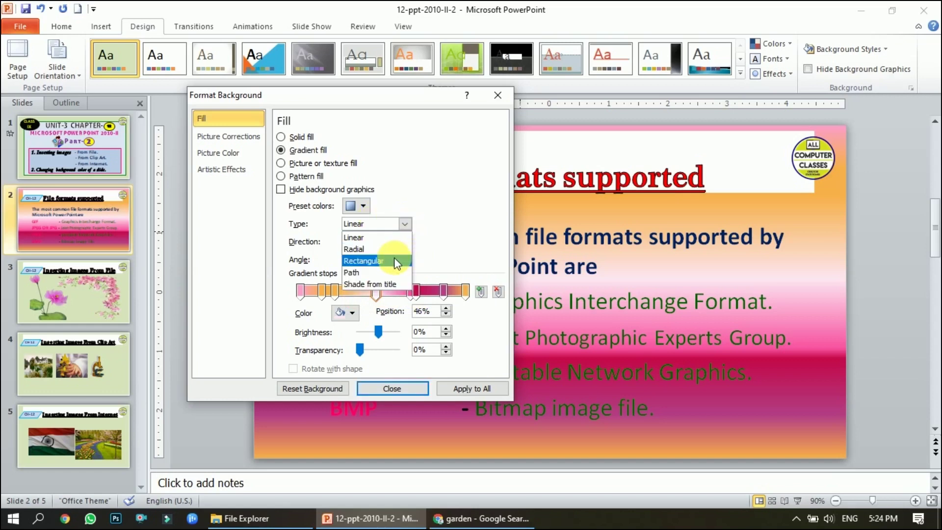
click(394, 261)
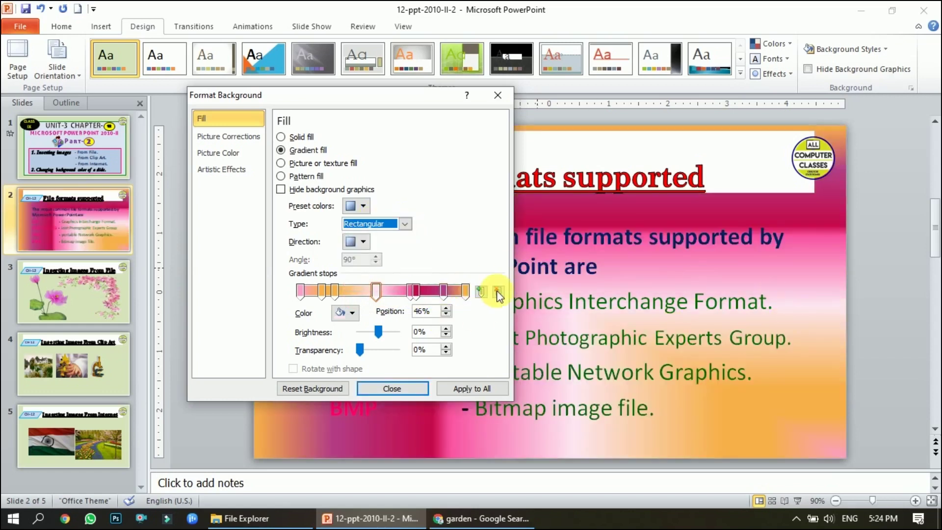
click(404, 224)
click(385, 269)
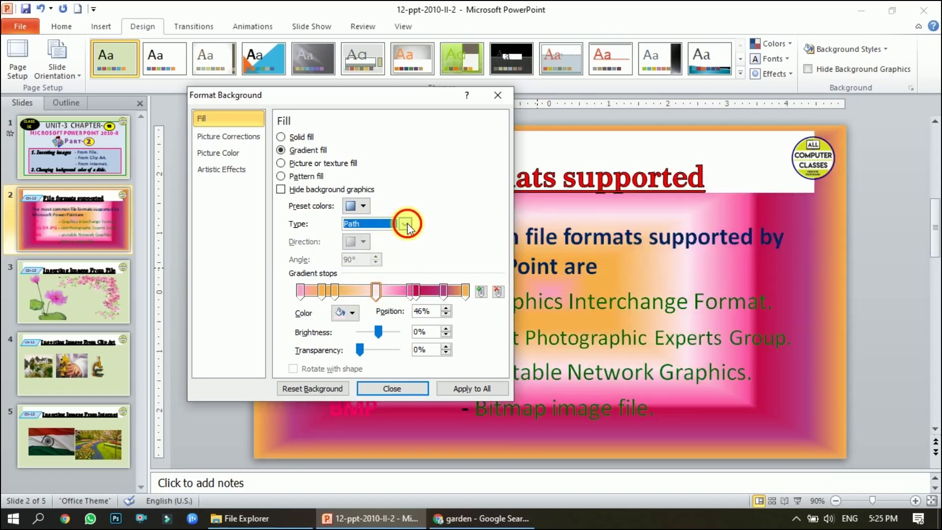
click(406, 225)
click(391, 281)
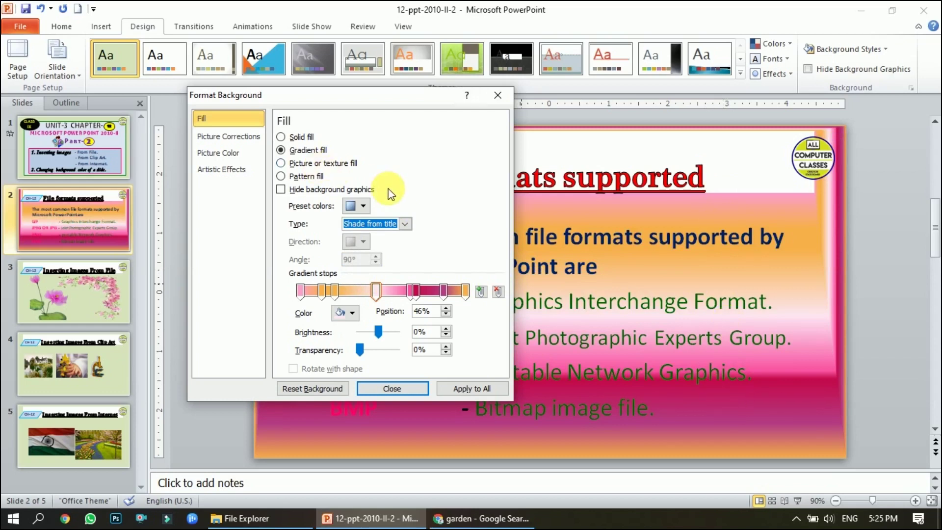
click(281, 137)
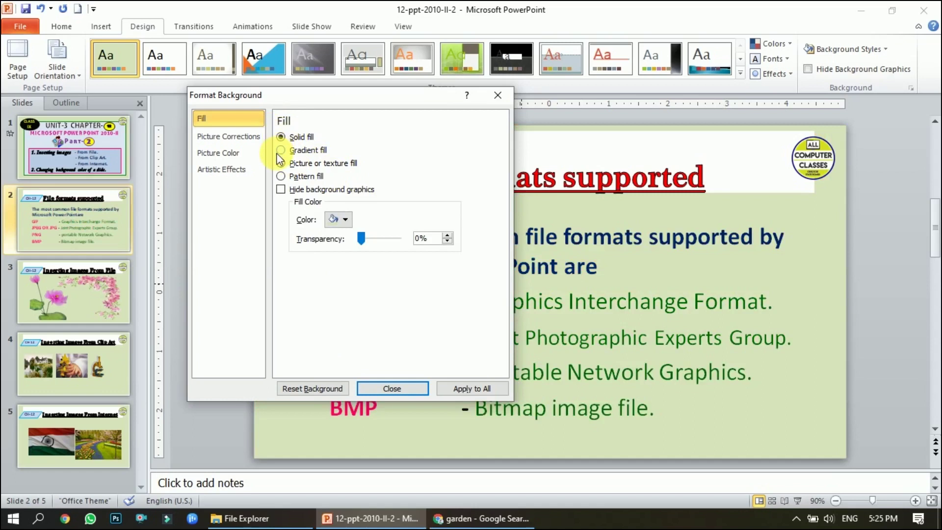
After trying blue denim, apply the pink tissue texture background to all slides.
click(280, 150)
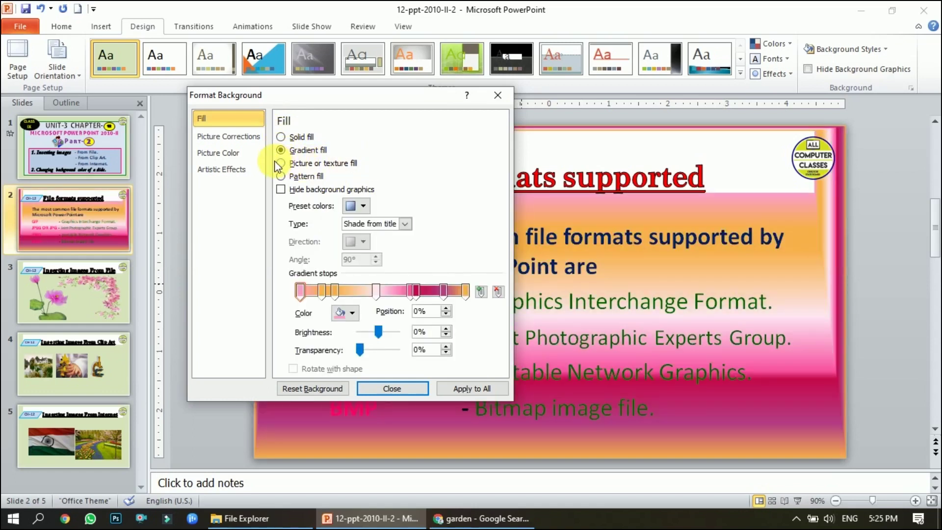
click(278, 163)
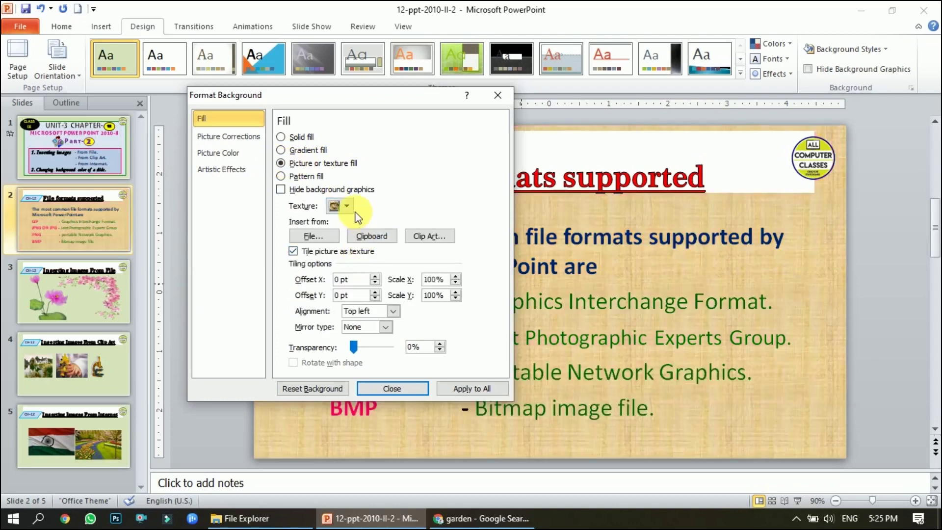
click(348, 206)
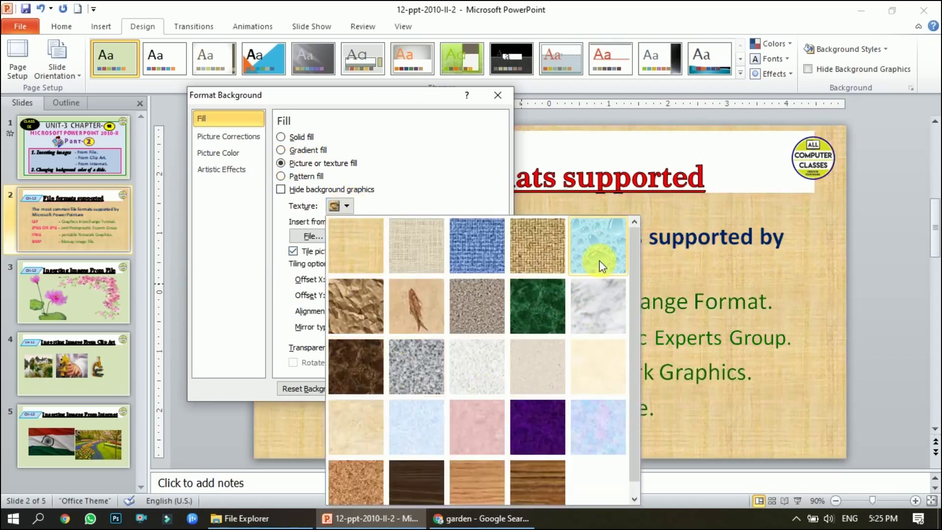
click(472, 252)
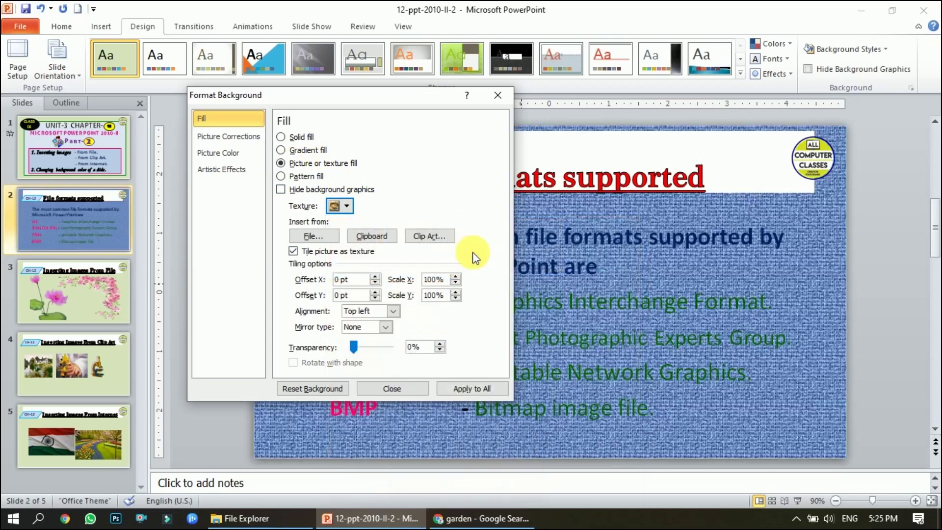
click(338, 205)
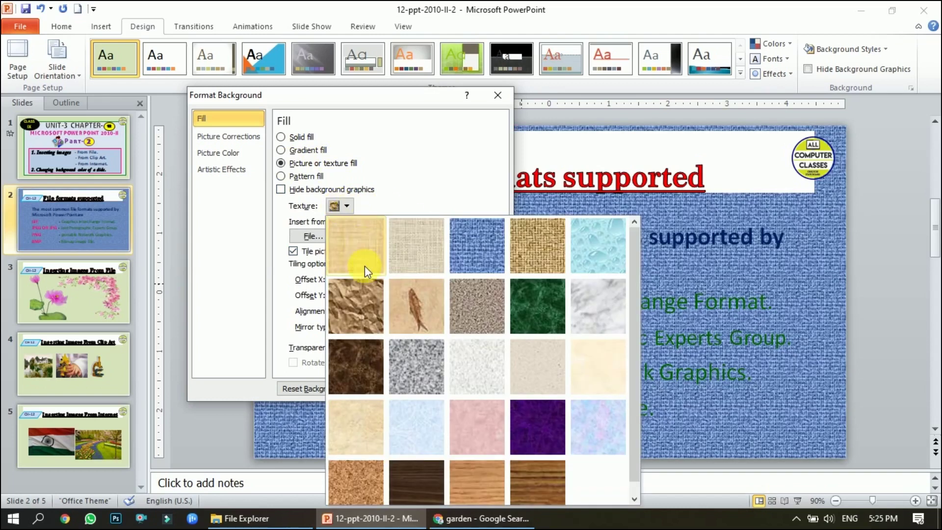
scroll(487, 424, down, 1)
click(488, 424)
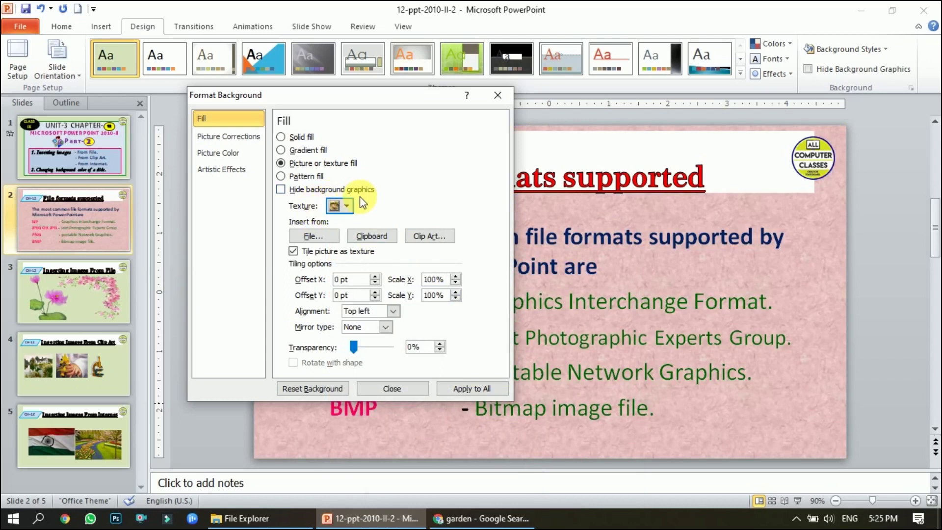
click(458, 385)
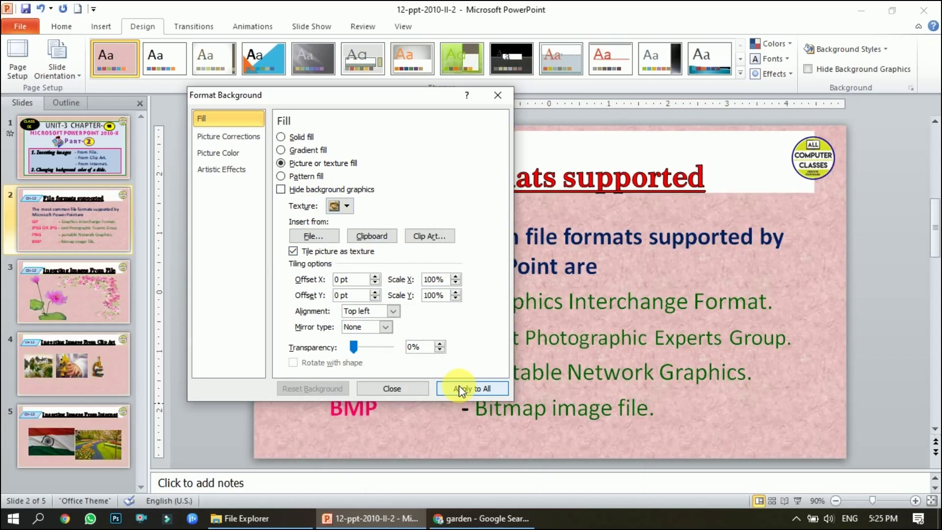
click(405, 392)
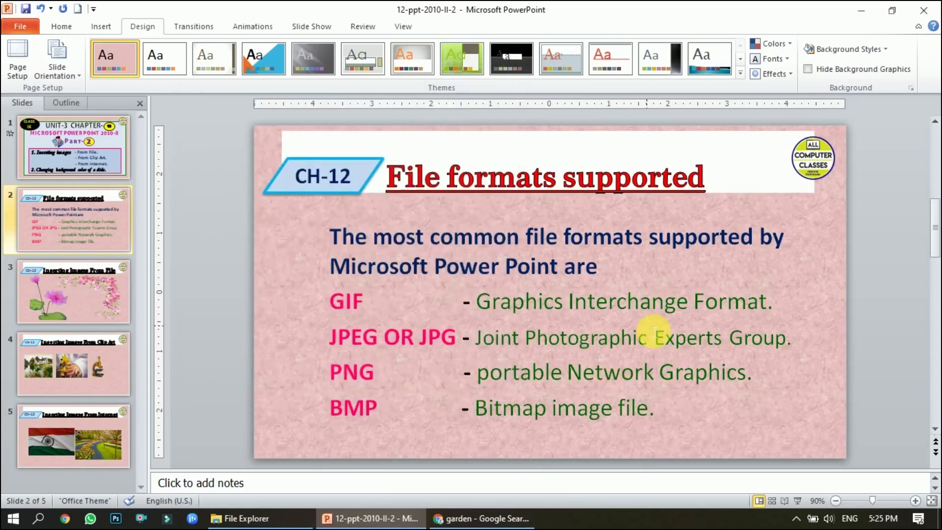